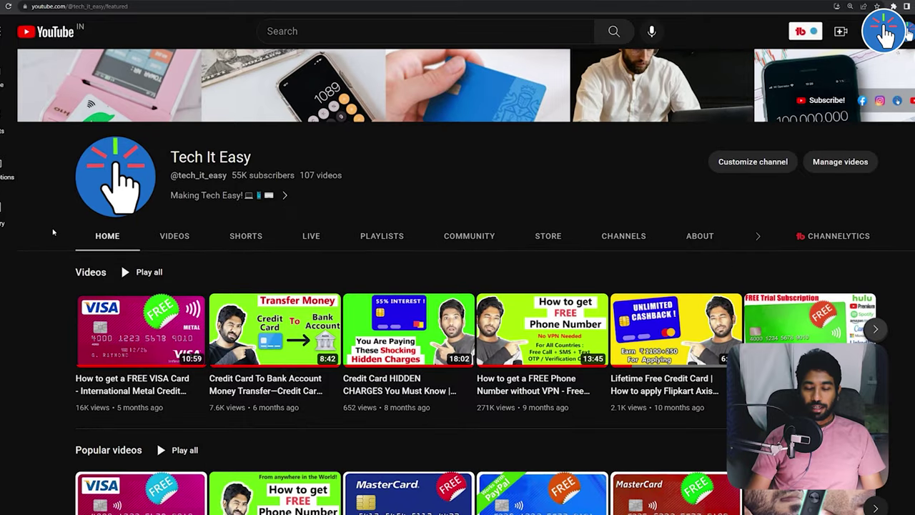
- Scroll the channel page to Created playlists and open 'How to Get a Free Phone Number'
scroll(53, 232, down, 5)
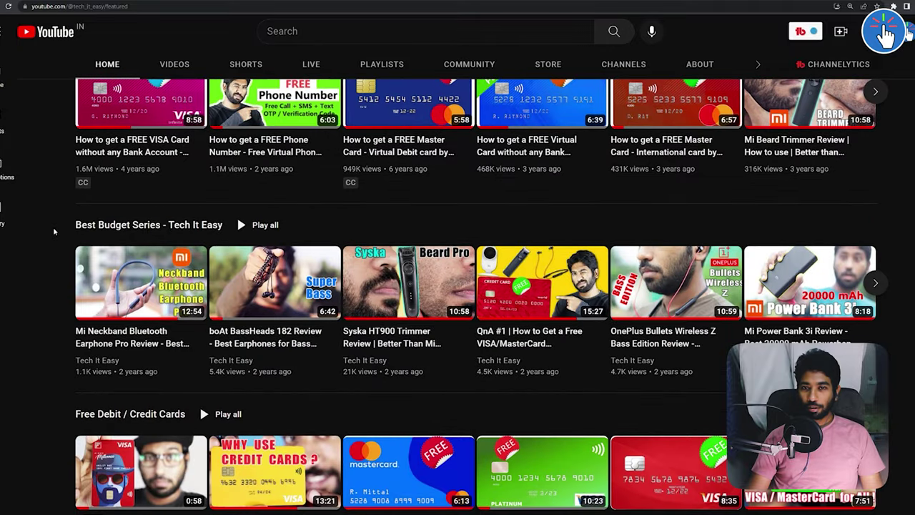
scroll(53, 232, down, 2)
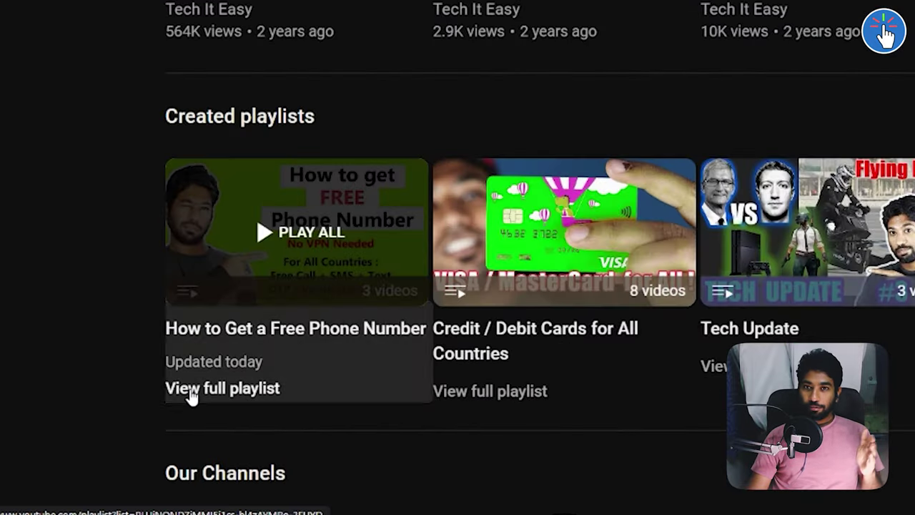
click(191, 391)
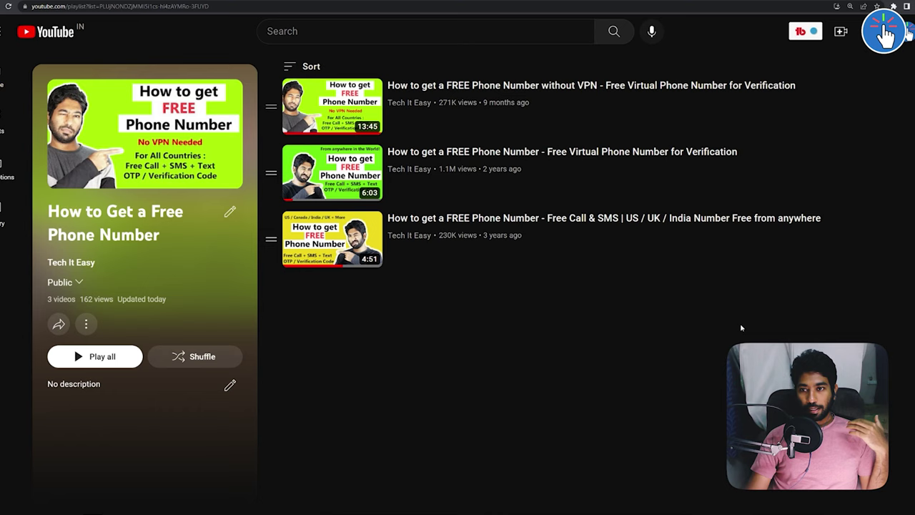
triple_click(149, 250)
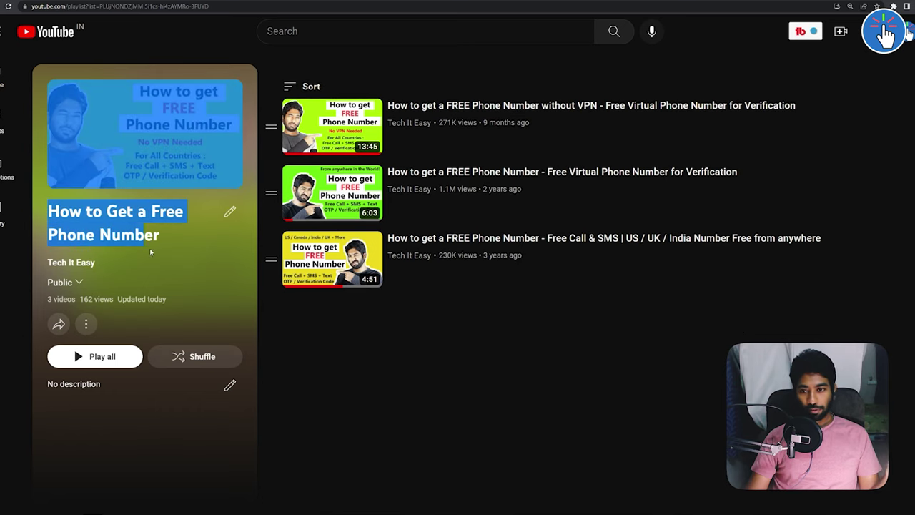
click(179, 248)
mouse_move(134, 235)
mouse_down()
mouse_move(42, 215)
mouse_move(48, 211)
mouse_up()
click(173, 243)
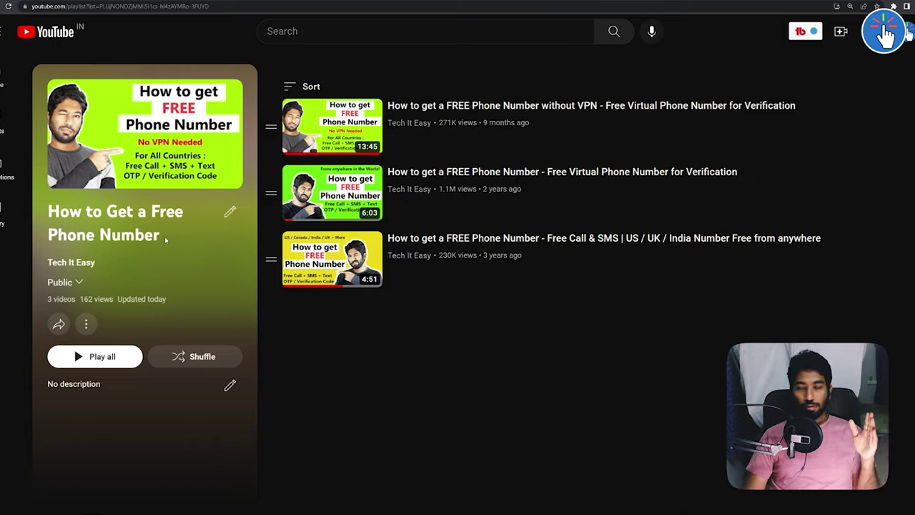
drag(165, 240, 49, 212)
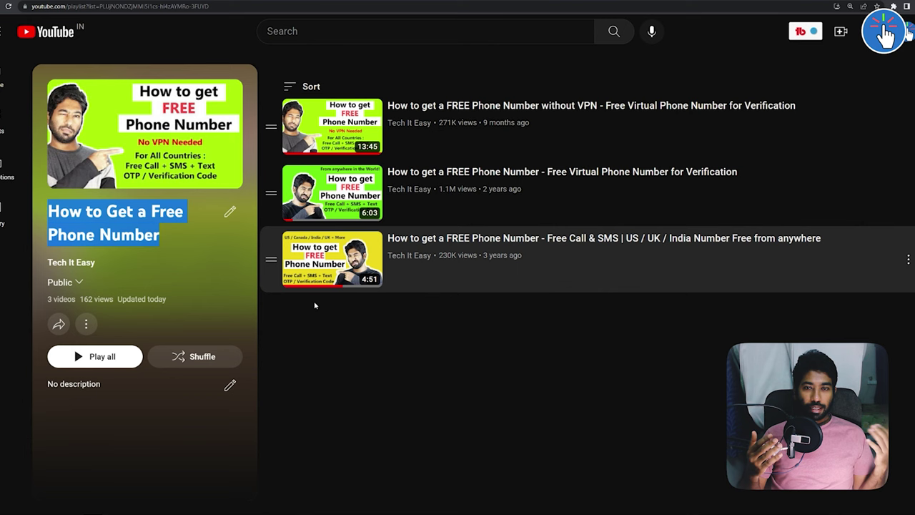
- Start playing the playlist's second video, 'How to get a FREE Phone Number'
click(484, 317)
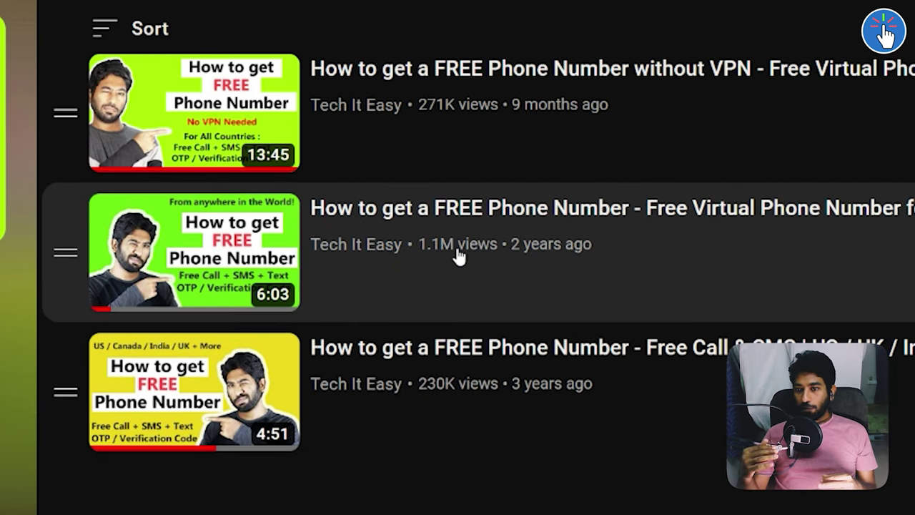
click(458, 257)
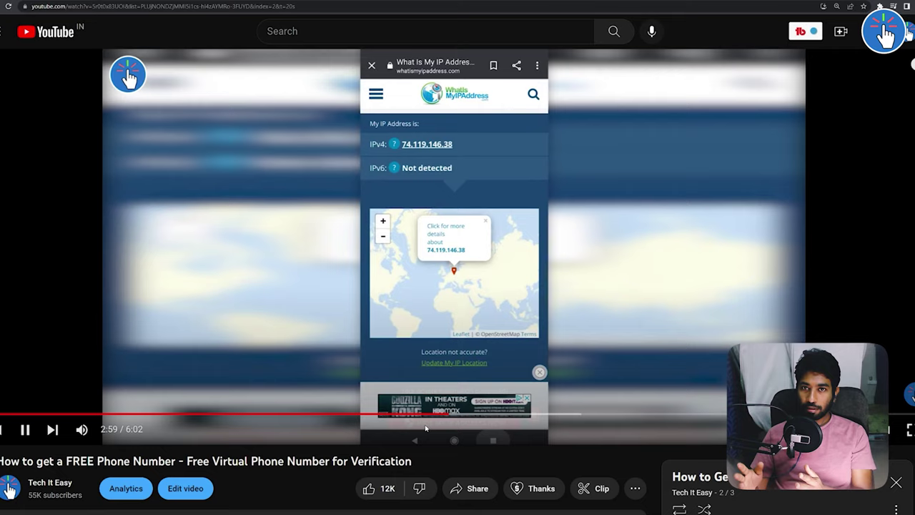
- Seek ahead to the VPN part, then reopen the second video and highlight its 1.1M views count
click(453, 414)
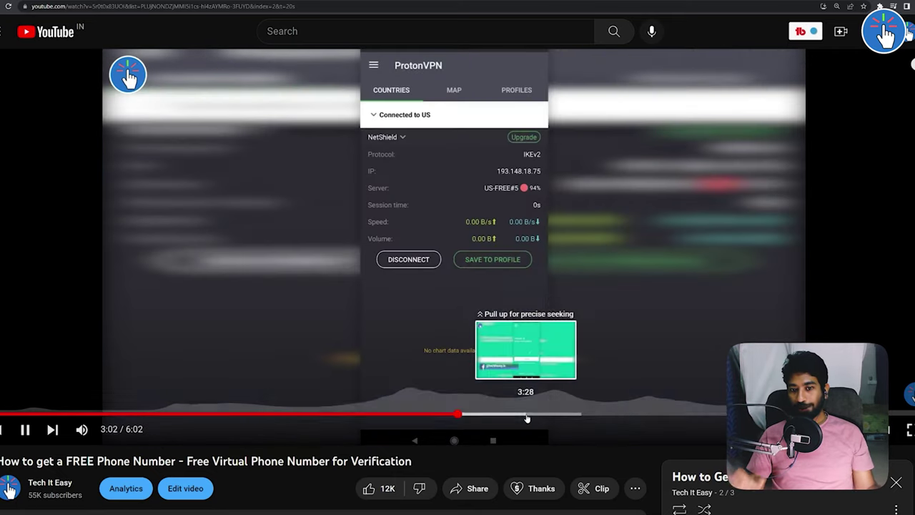
click(527, 415)
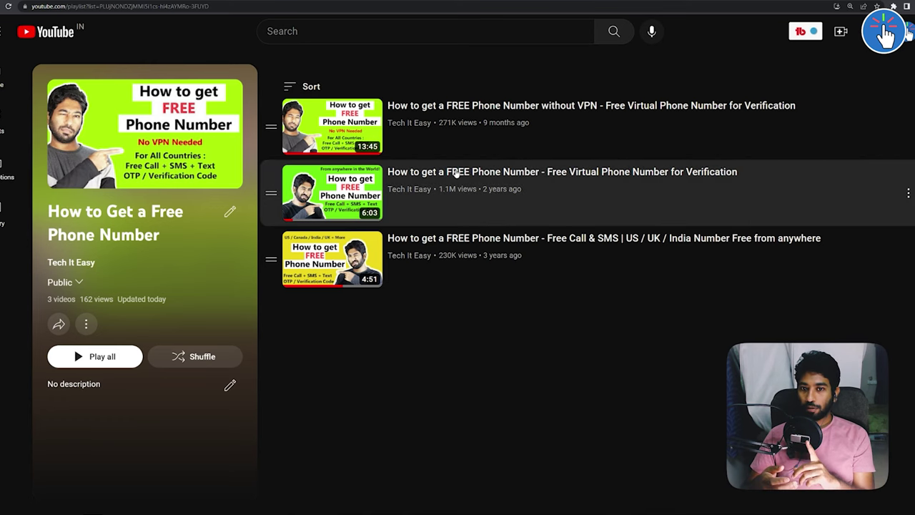
click(463, 194)
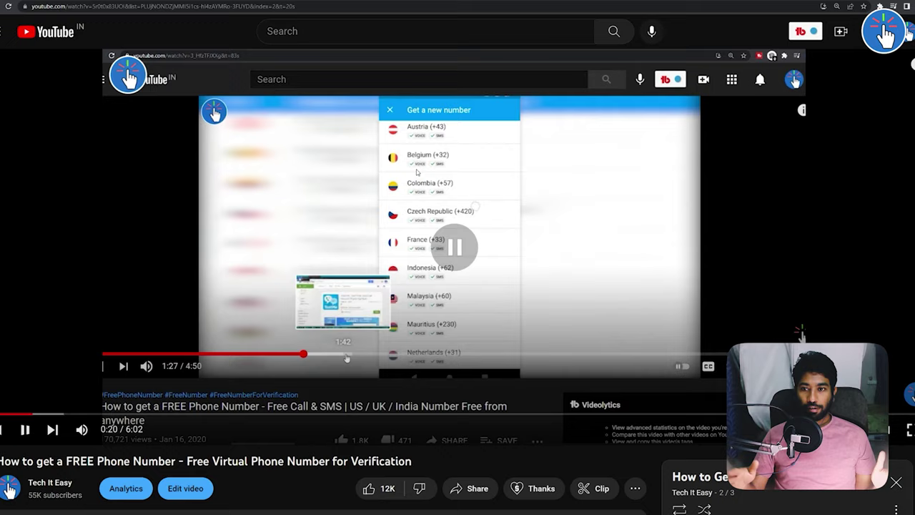
scroll(412, 192, down, 3)
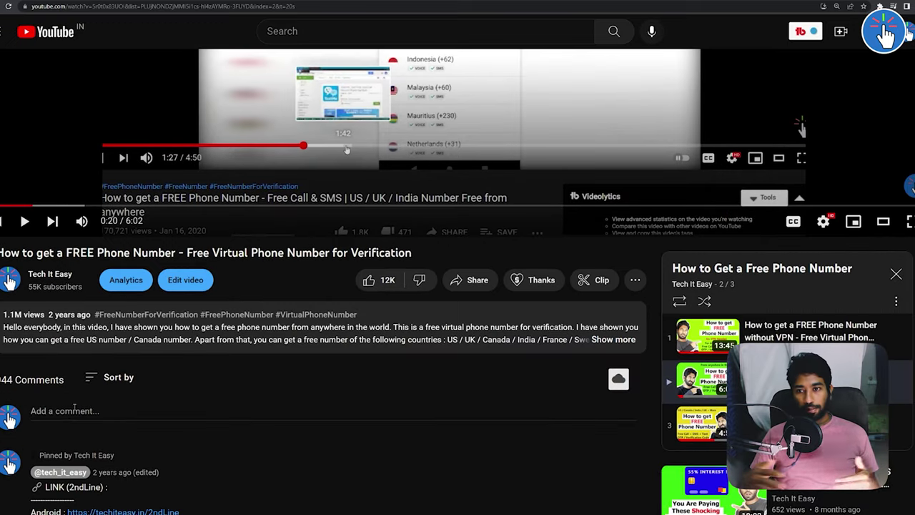
scroll(84, 409, up, 1)
drag(3, 358, 16, 359)
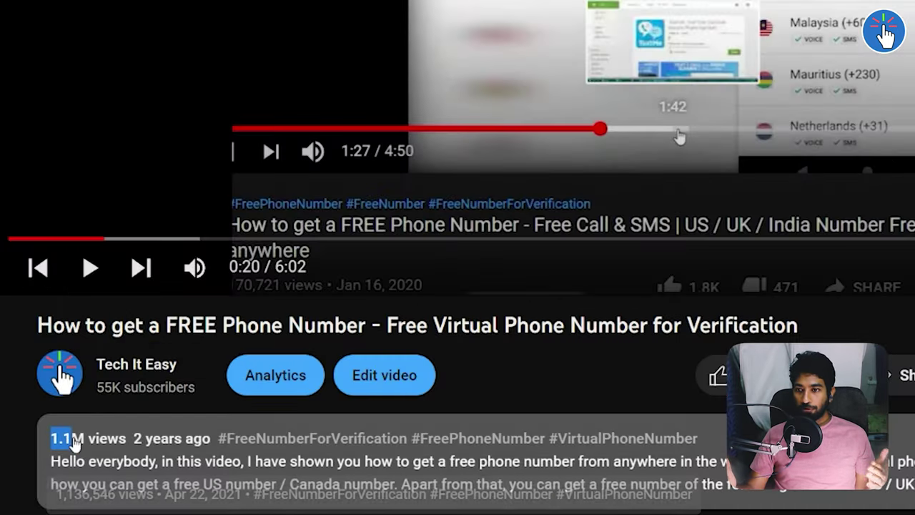
drag(74, 442, 125, 446)
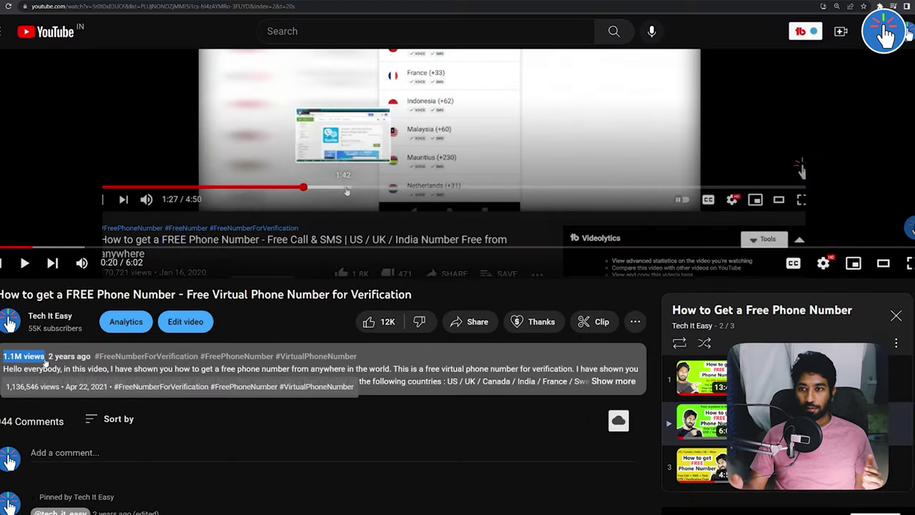
- Highlight the 'Great video' and 'Thanks my brother' comments, then like and heart 'Thank you so much'
scroll(458, 286, down, 8)
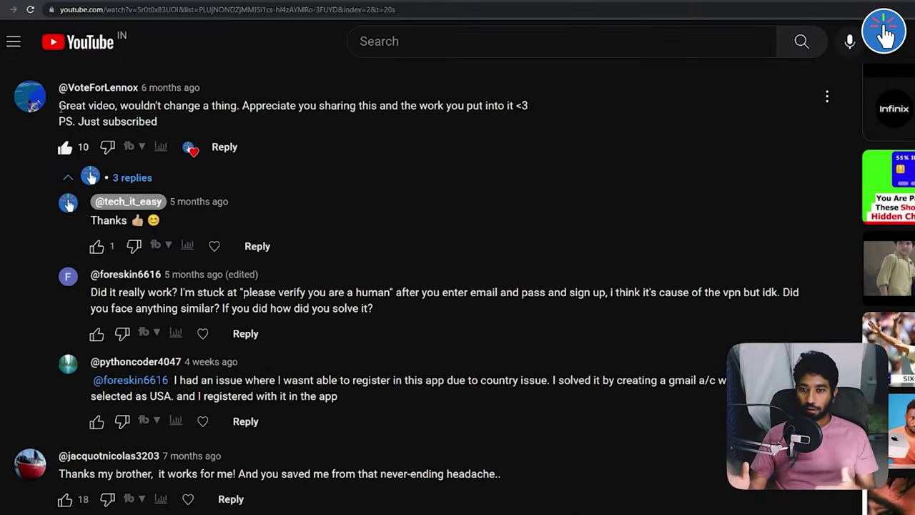
drag(60, 107, 376, 123)
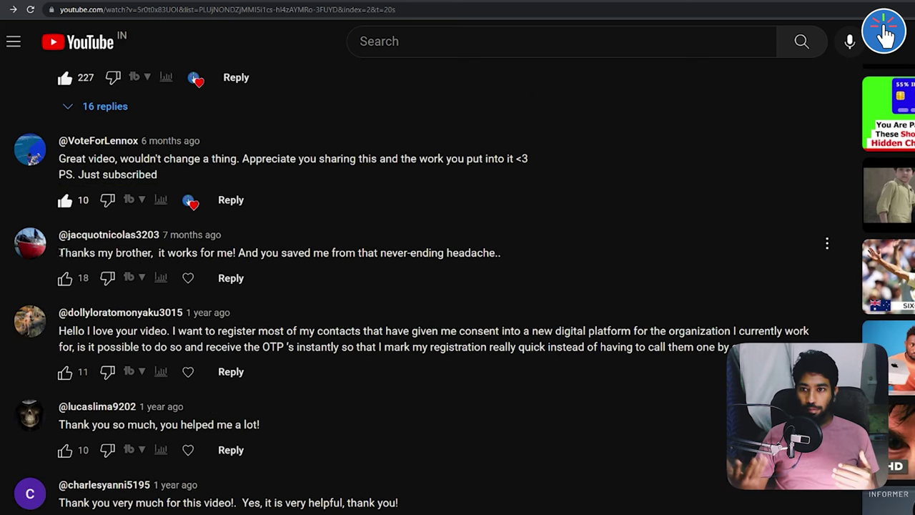
drag(59, 253, 453, 264)
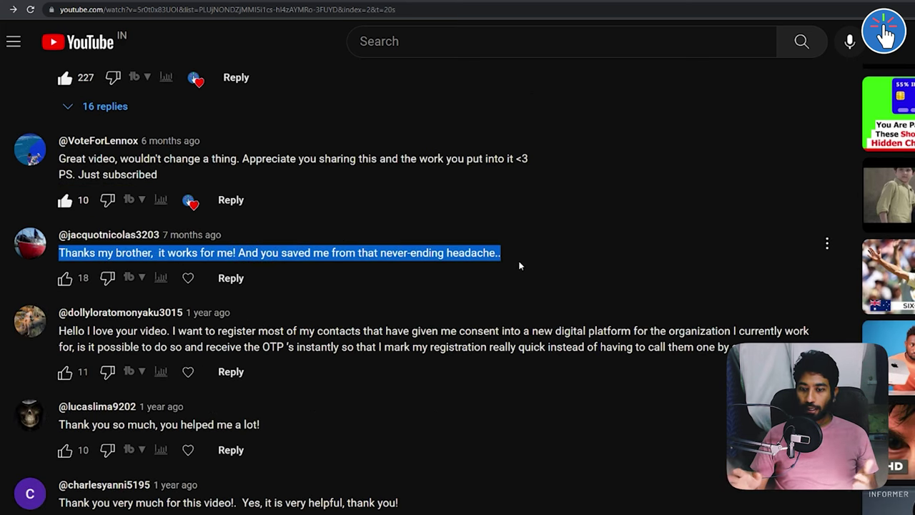
scroll(523, 269, down, 1)
drag(60, 372, 274, 379)
click(274, 379)
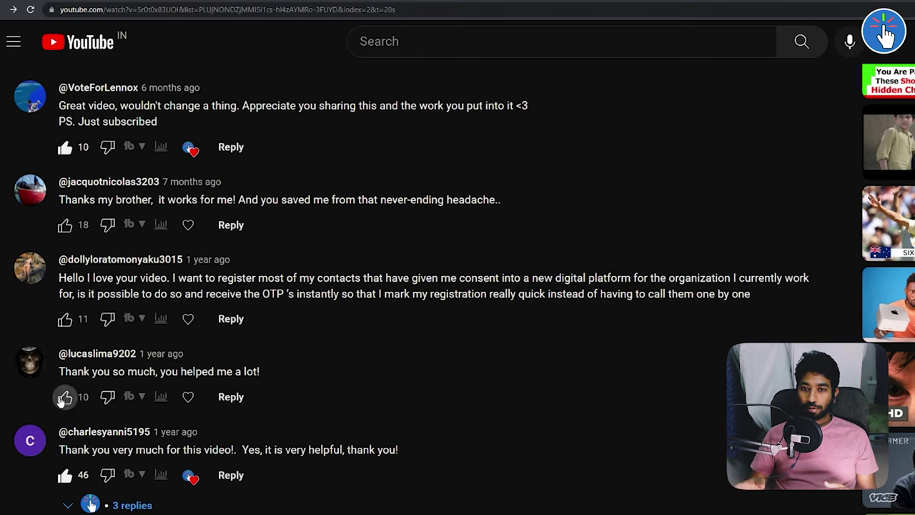
click(64, 397)
click(189, 399)
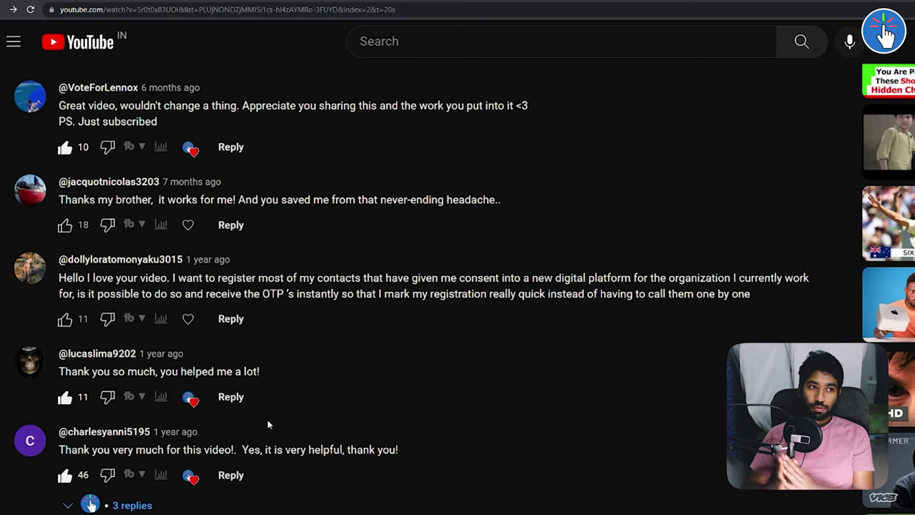
click(231, 396)
- Highlight the 'It's Really Worked' and Proton VPN comments, and like the Proton VPN comment
drag(59, 417, 371, 425)
drag(59, 196, 303, 199)
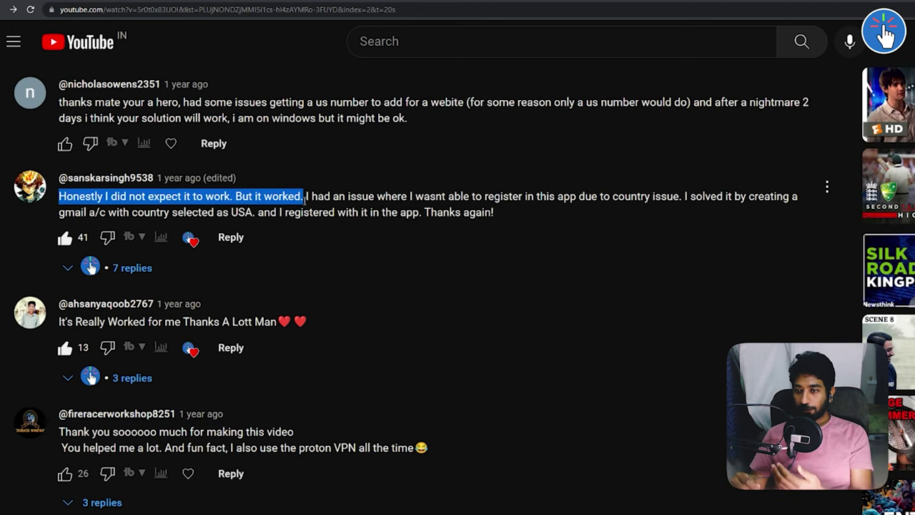
click(60, 326)
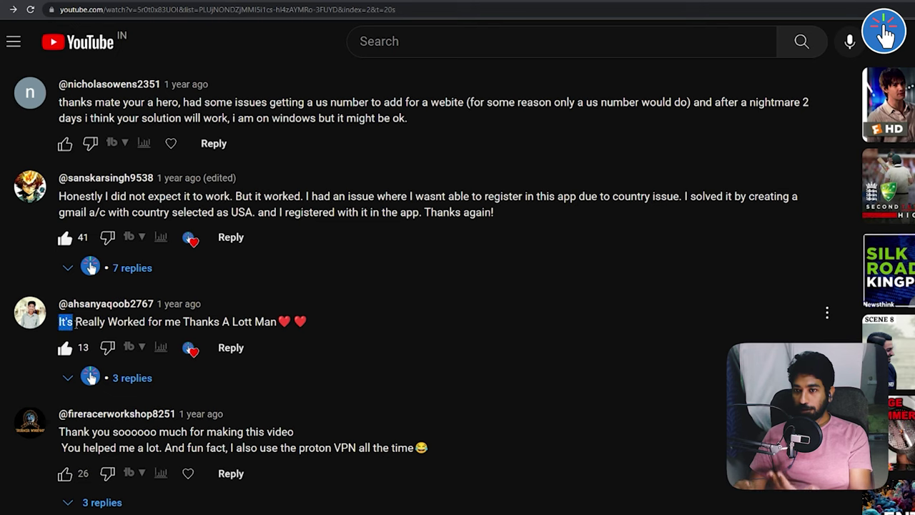
drag(73, 327, 314, 330)
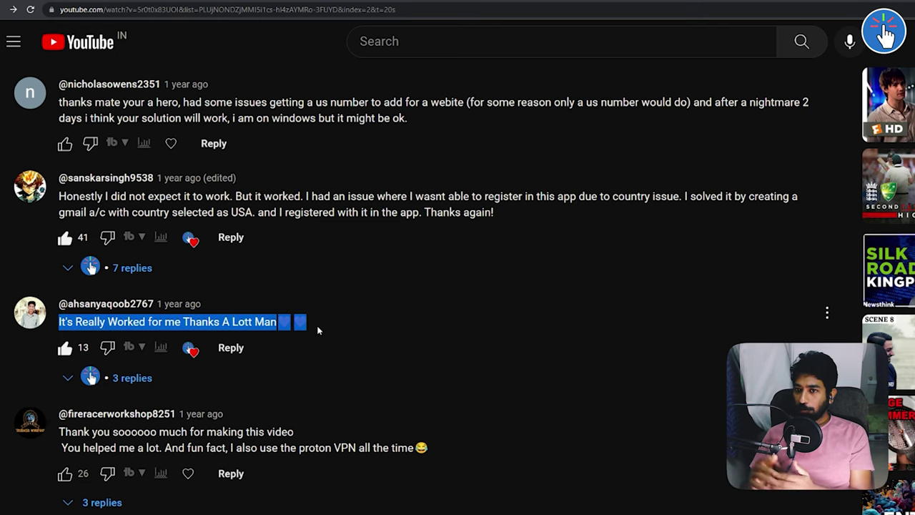
click(61, 432)
mouse_move(61, 432)
mouse_down()
mouse_move(110, 447)
mouse_move(428, 448)
mouse_up()
scroll(64, 422, down, 1)
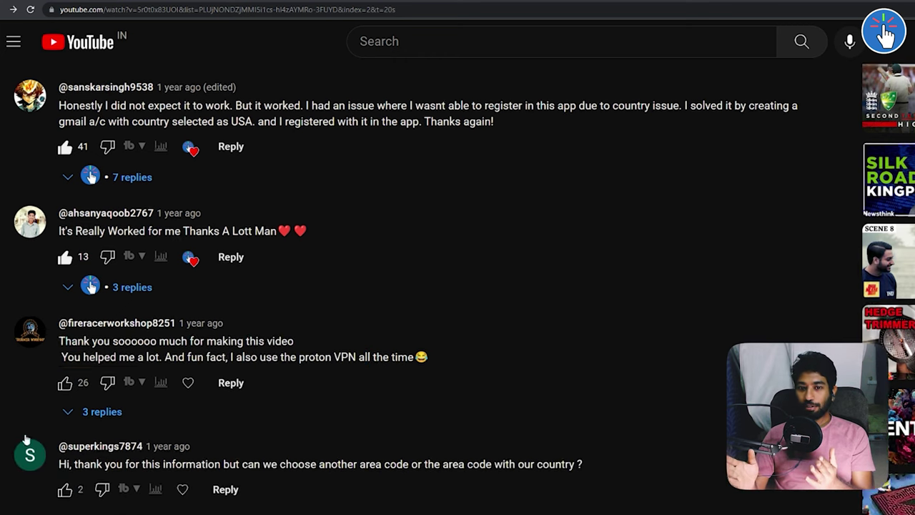
scroll(64, 422, up, 1)
click(64, 422)
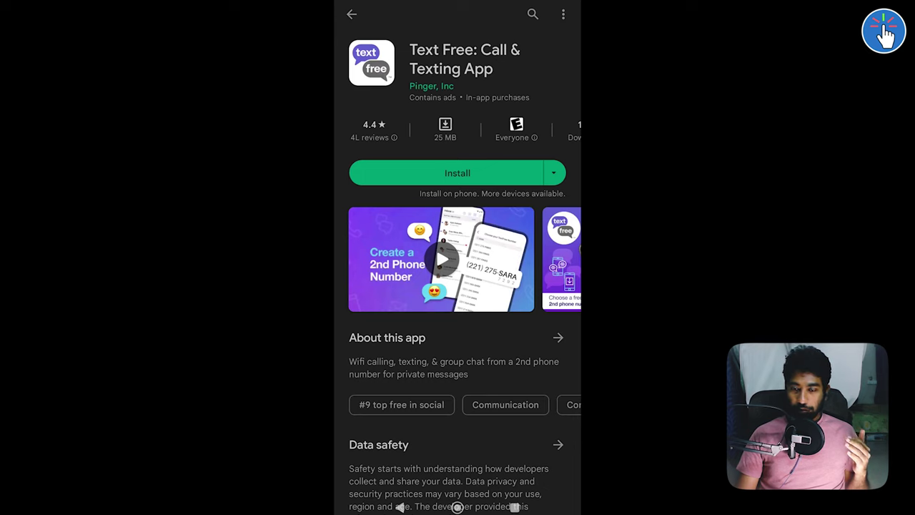
- Browse the Text Free screenshots and About this app description, then install the app
drag(501, 259, 401, 258)
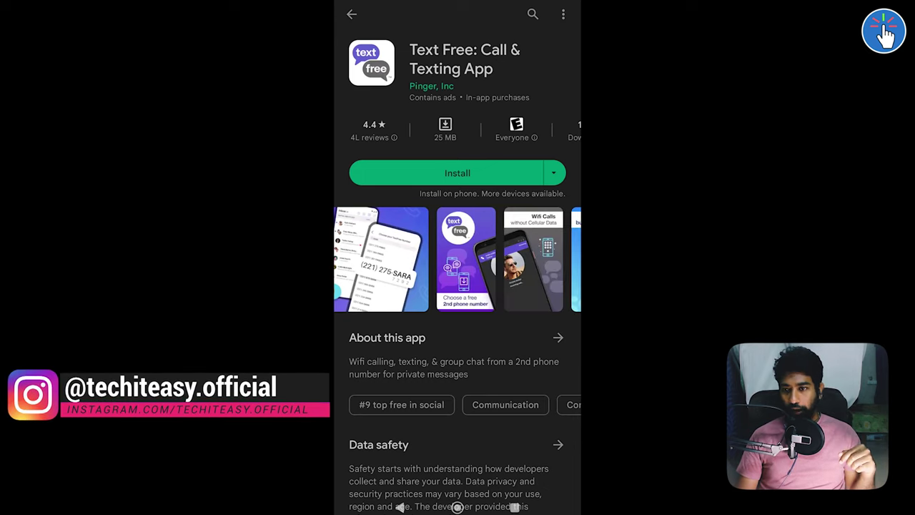
drag(500, 259, 469, 258)
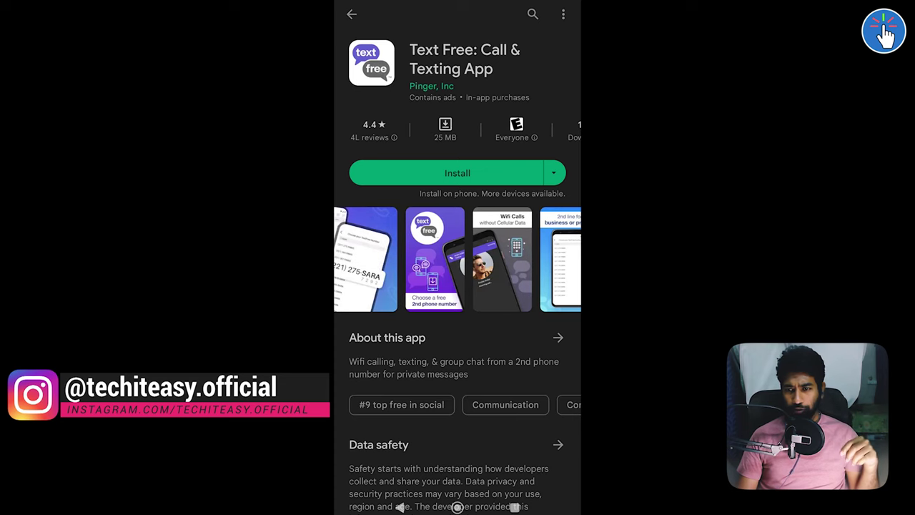
click(435, 259)
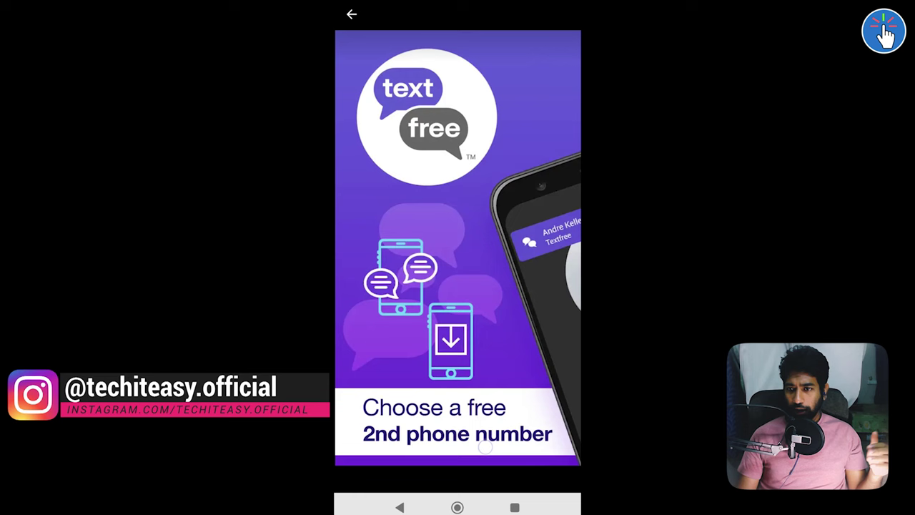
click(400, 507)
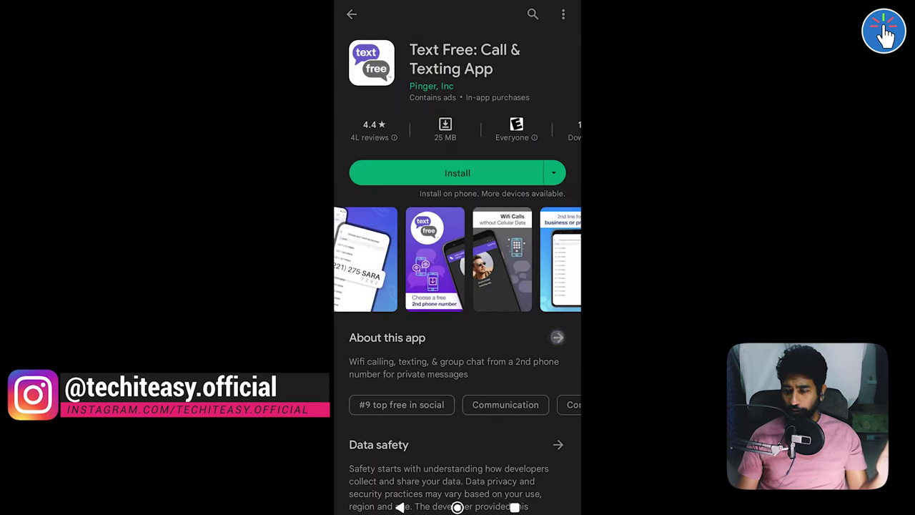
click(557, 337)
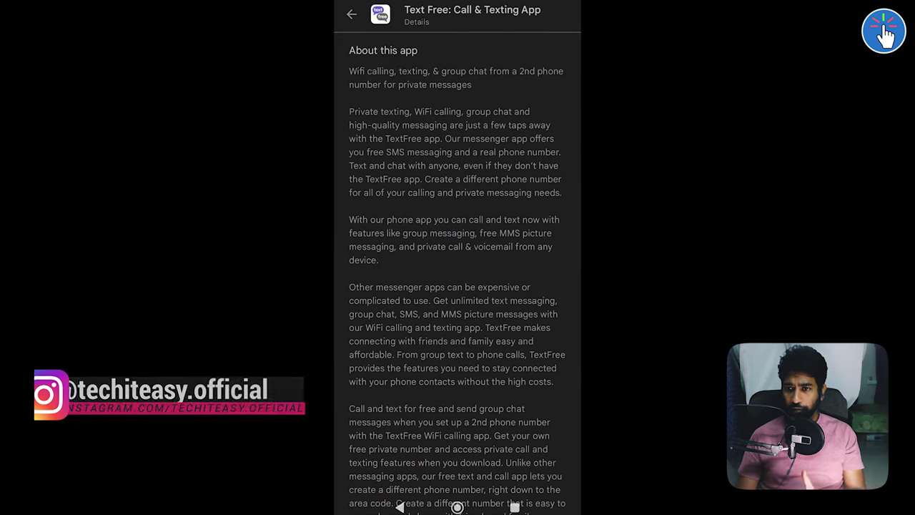
mouse_move(496, 444)
mouse_down()
mouse_move(495, 413)
mouse_move(435, 443)
mouse_up()
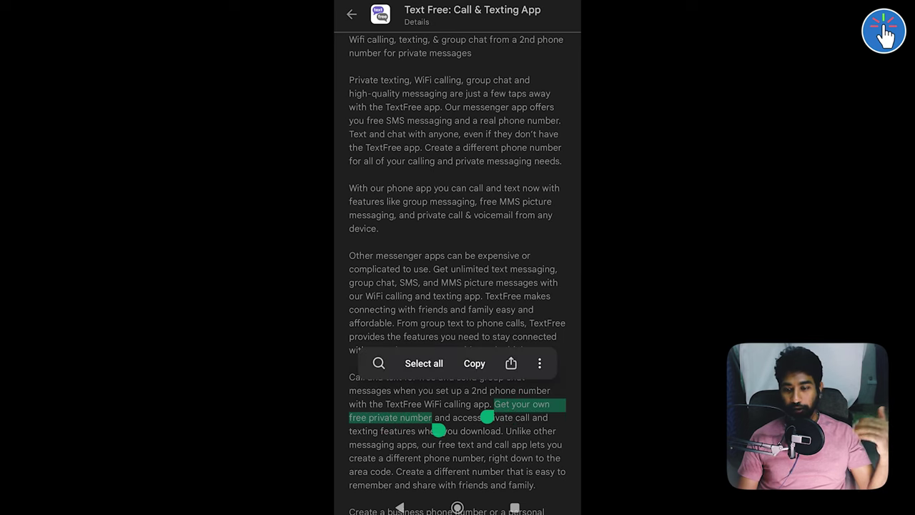
click(351, 13)
click(491, 170)
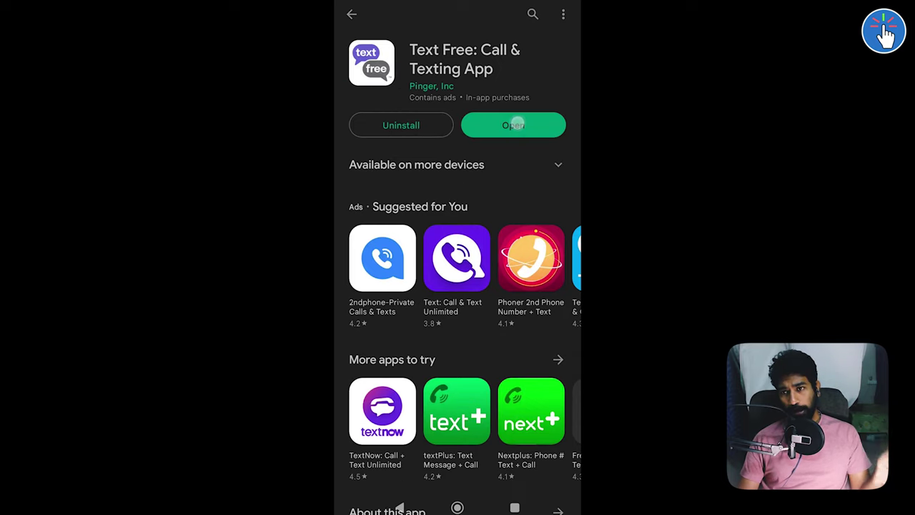
- Launch Text Free, choose Continue with Email and Sign up, and decline location access
click(517, 125)
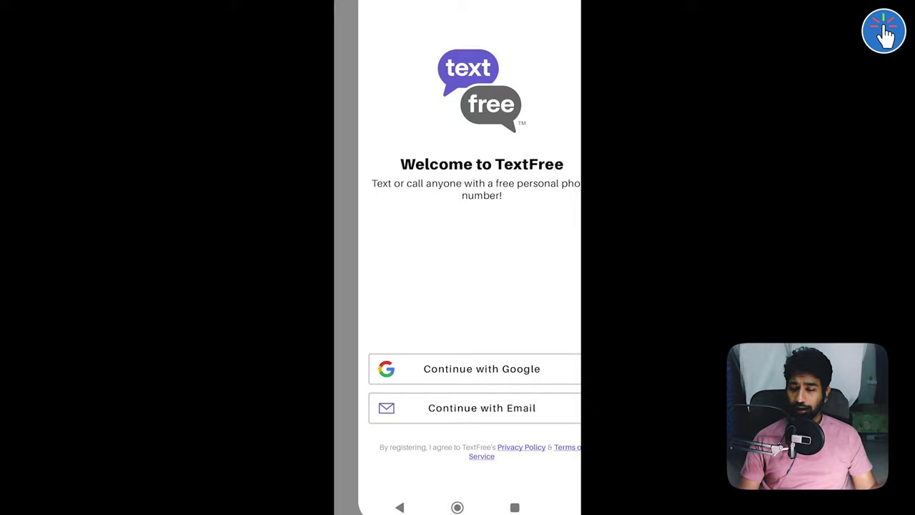
click(458, 407)
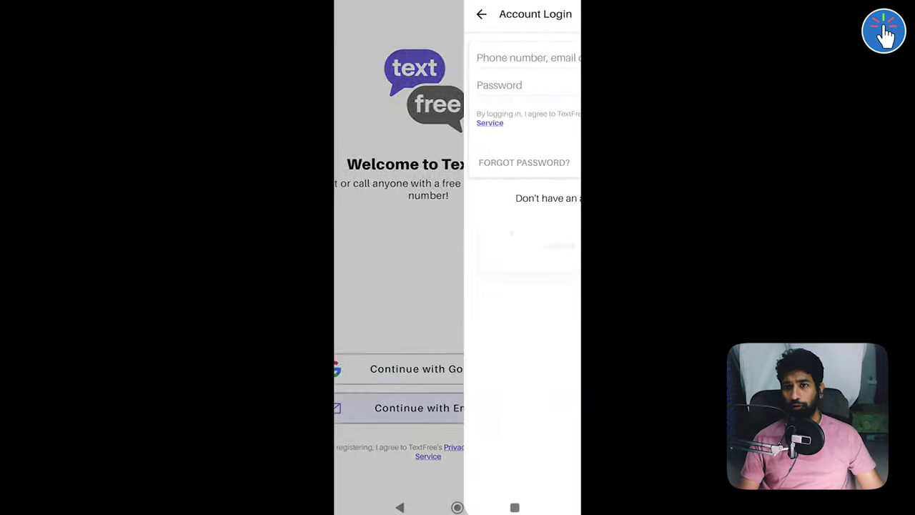
click(512, 199)
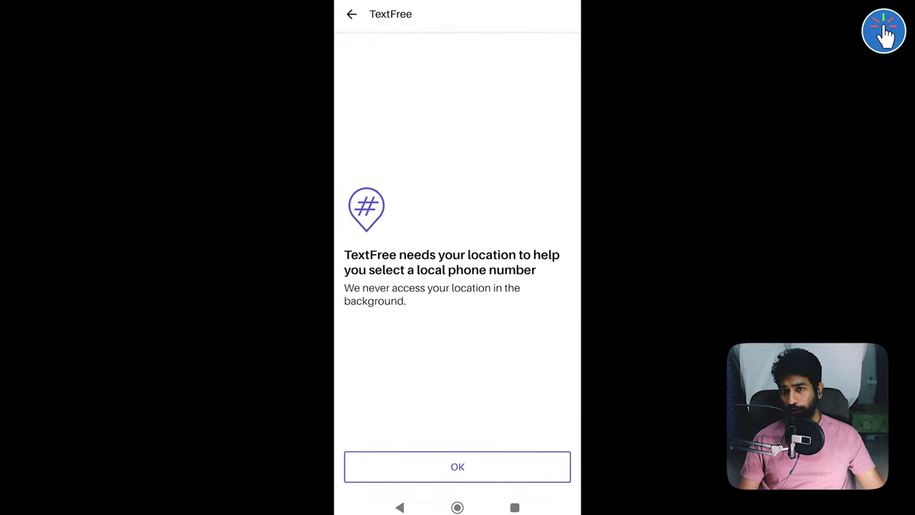
click(494, 473)
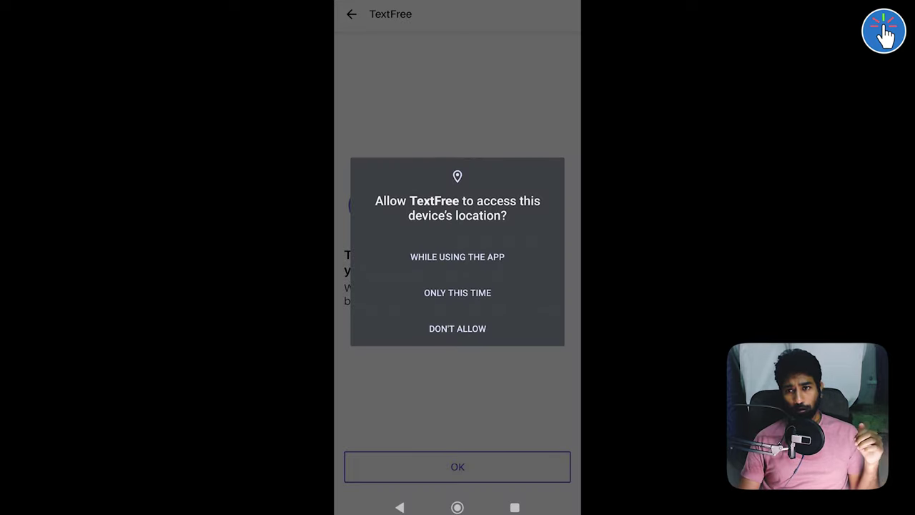
click(496, 325)
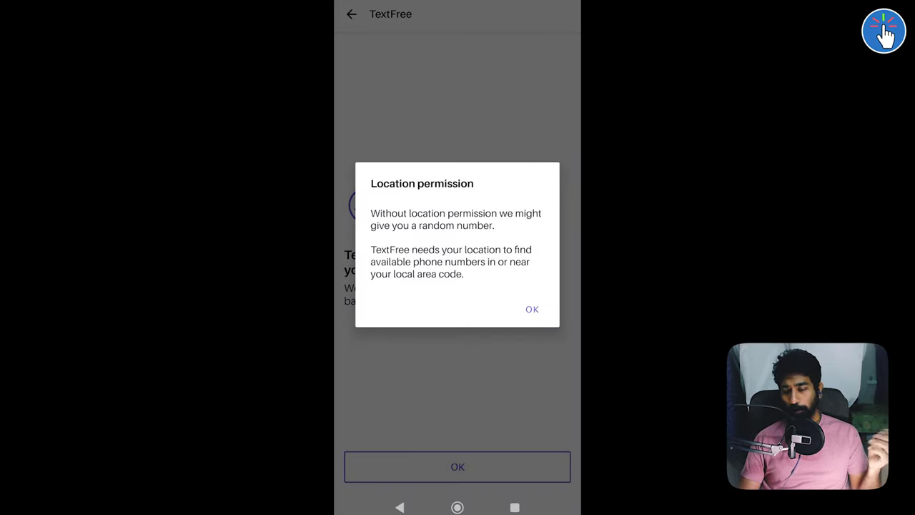
click(531, 309)
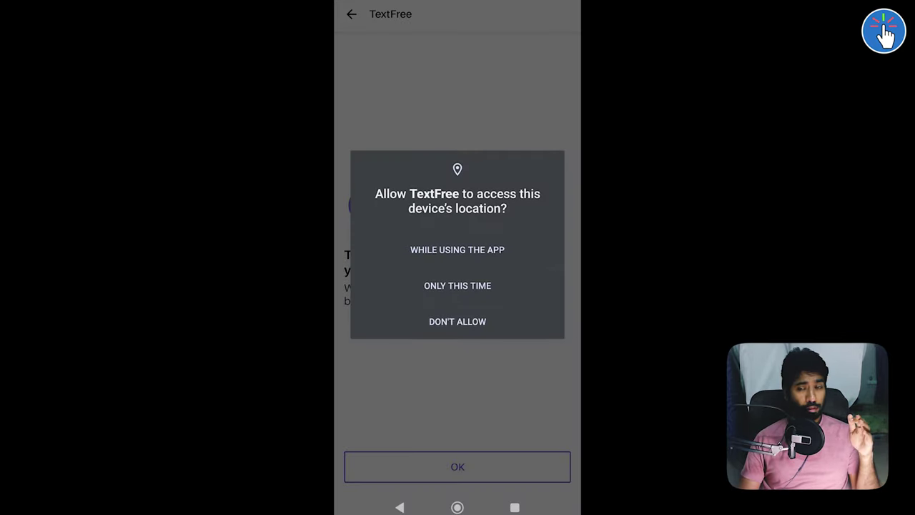
- Allow location only this time, search area code 213, and confirm a number from the list
click(457, 286)
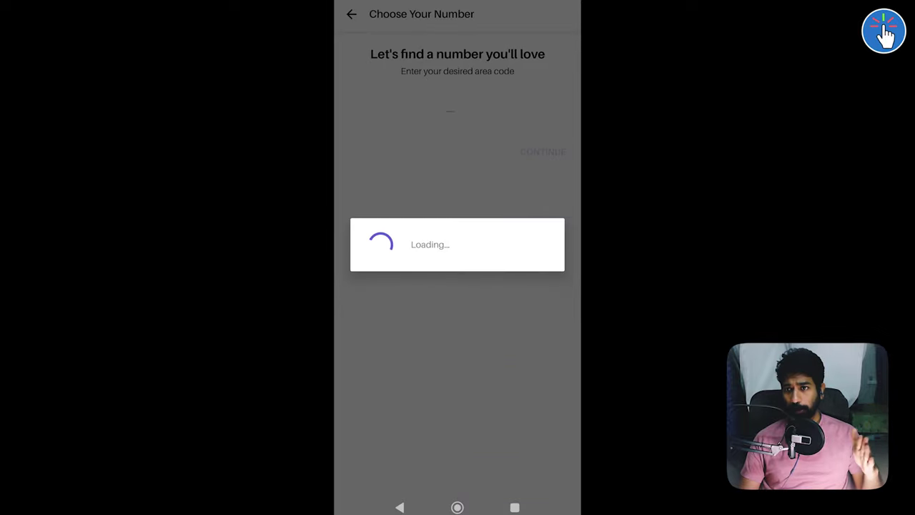
text(213)
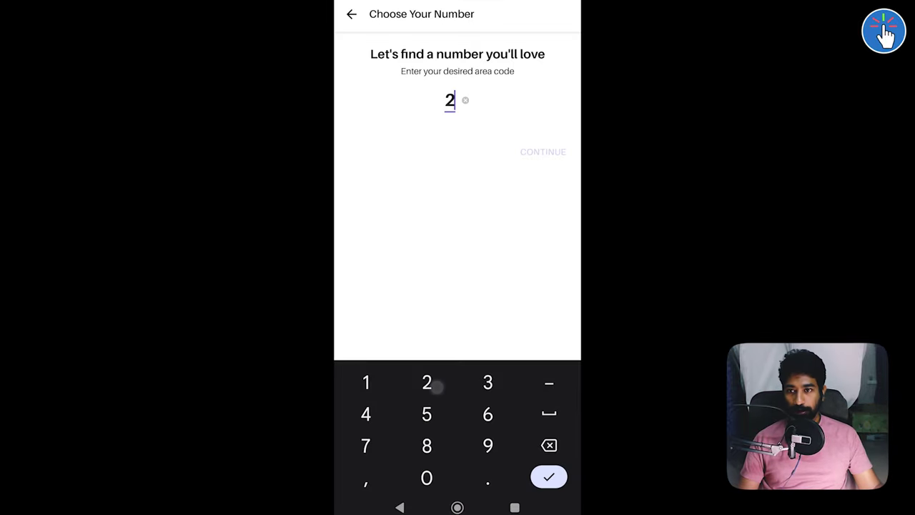
key(Return)
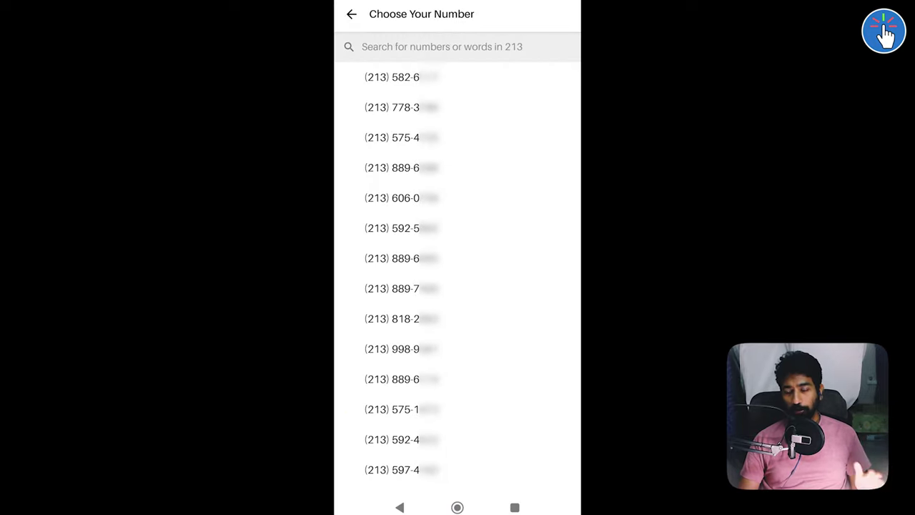
click(443, 319)
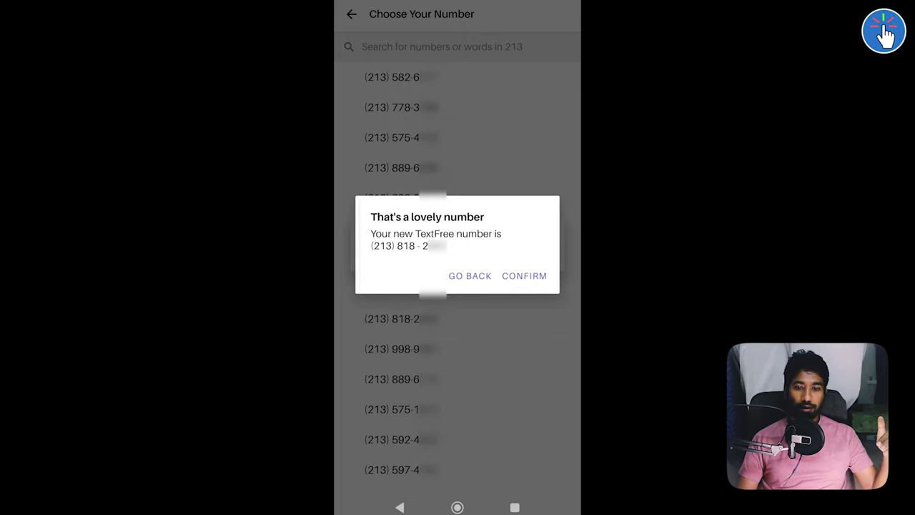
click(524, 279)
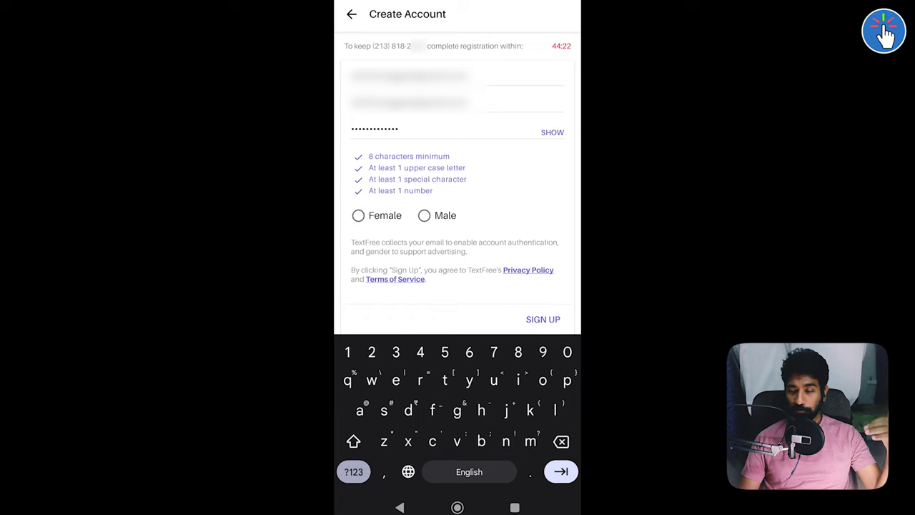
- Choose Male as gender, submit the sign-up form, and dismiss the registration-denied alert
click(424, 215)
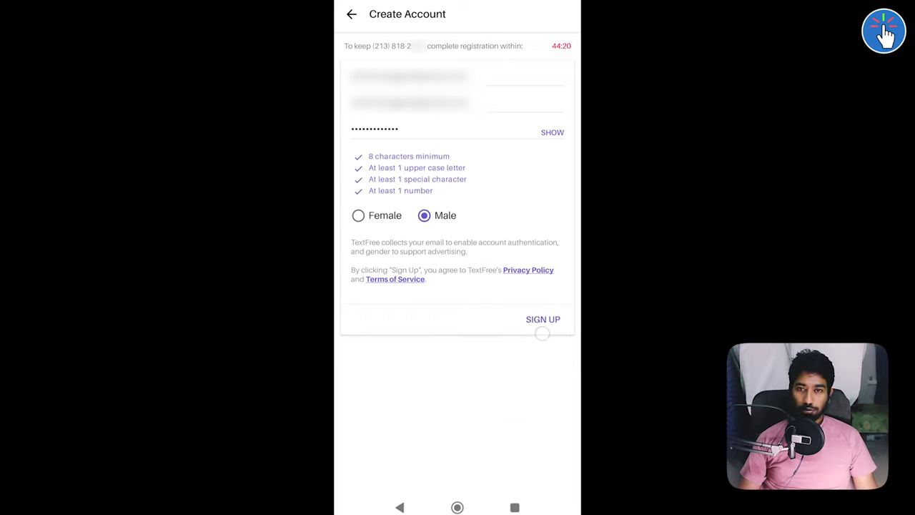
click(543, 319)
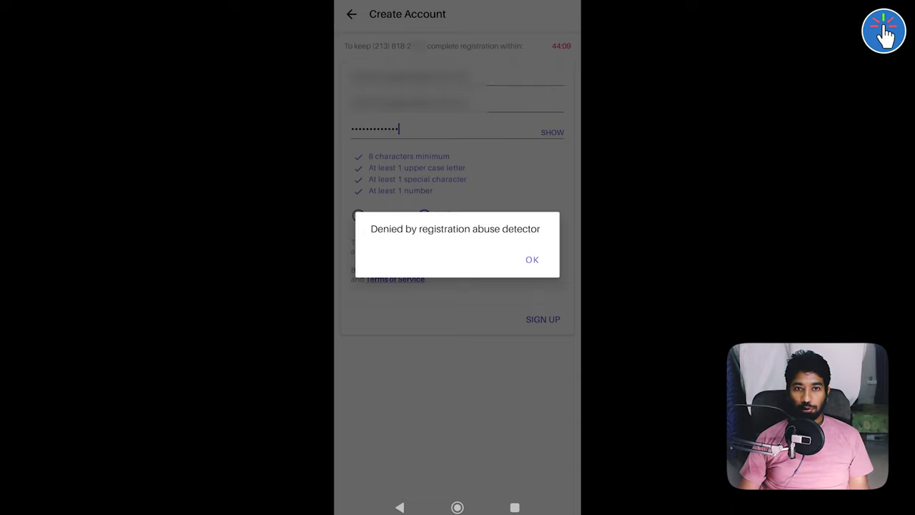
click(531, 259)
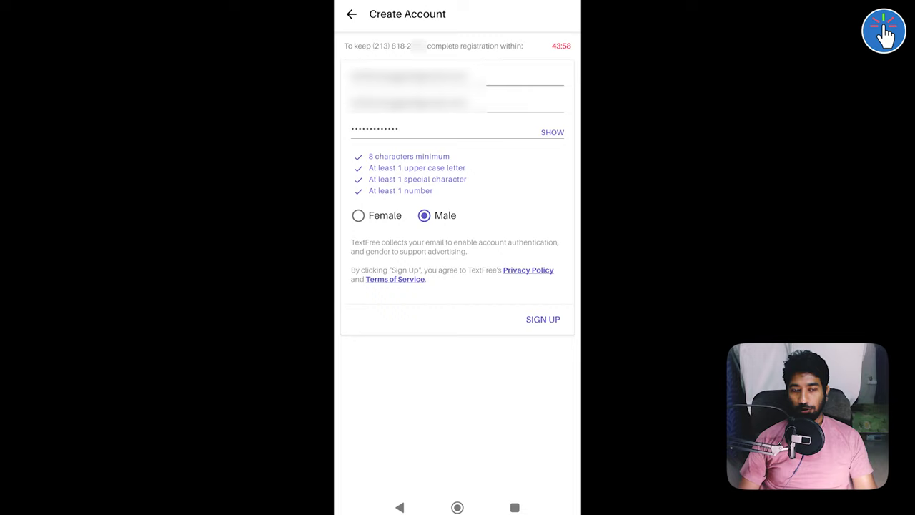
- Open Proton VPN from its notification and disconnect the current VPN connection
drag(458, 4, 458, 286)
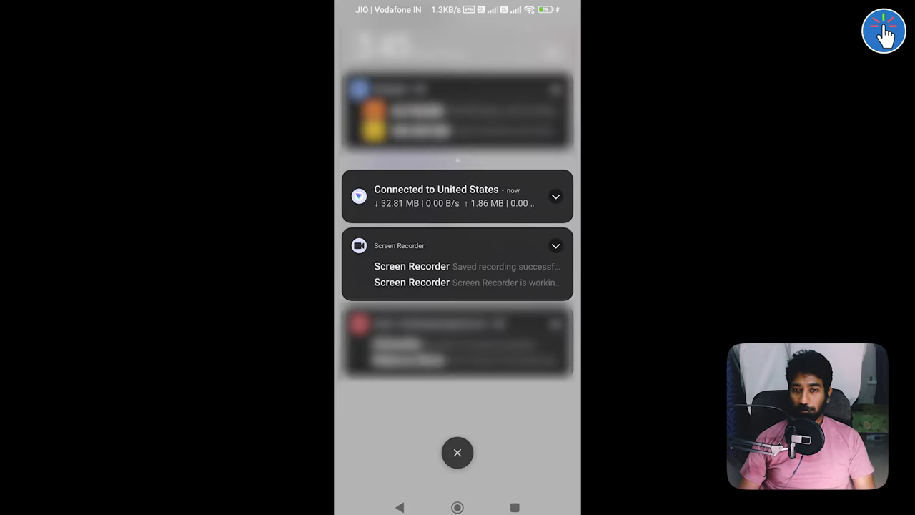
click(556, 196)
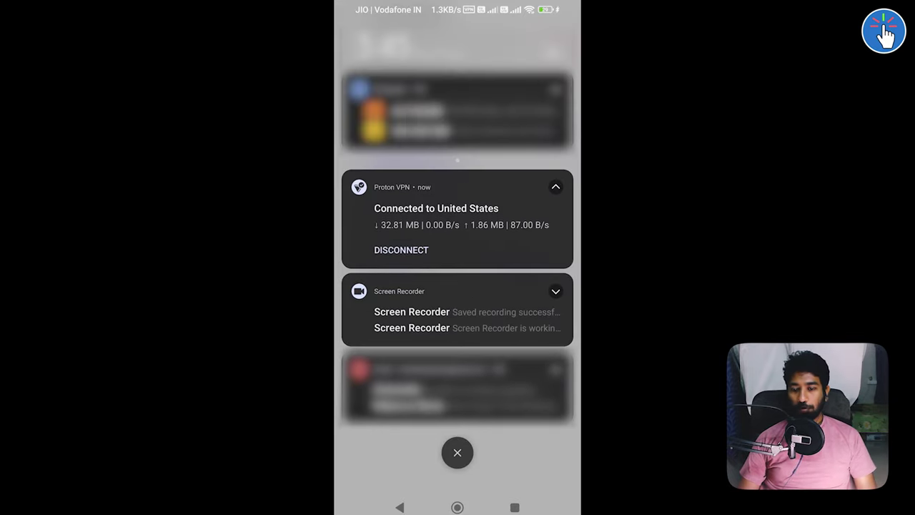
click(436, 215)
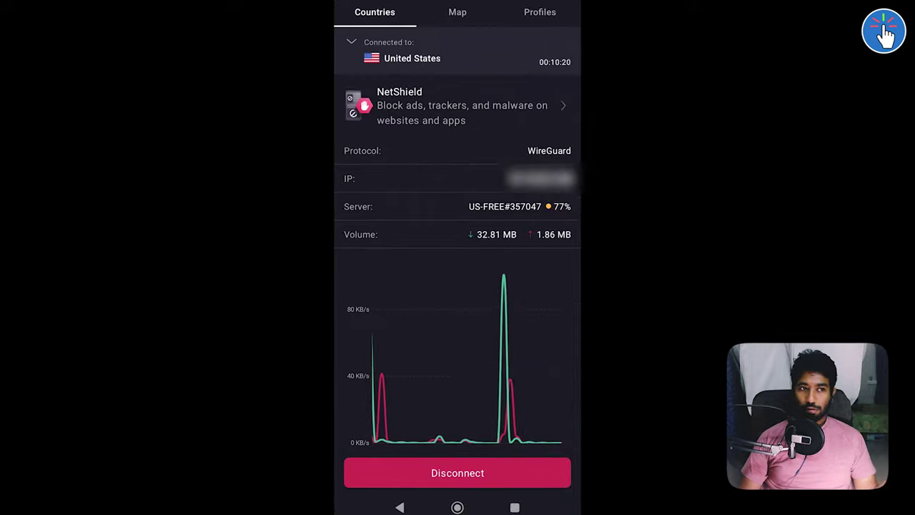
click(470, 474)
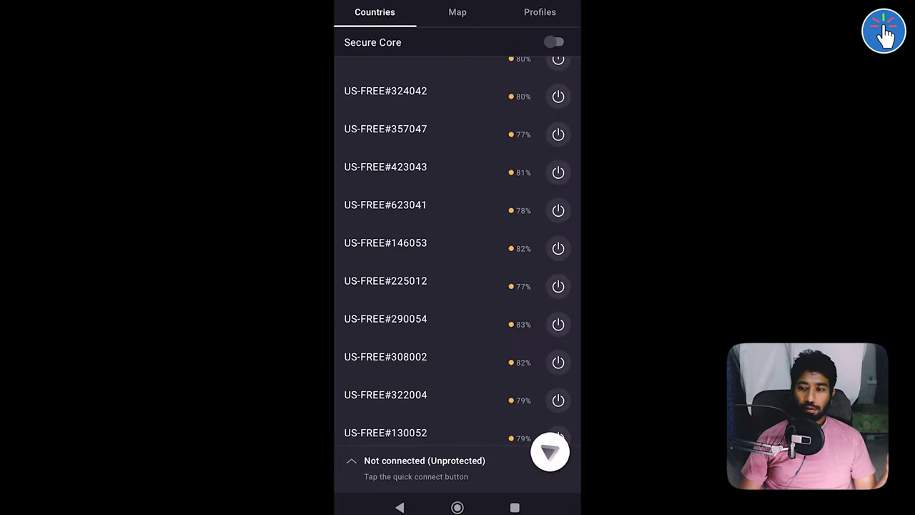
- Connect to the US-FREE#207058 server and resubmit the TextFree account registration
mouse_move(519, 379)
mouse_down()
mouse_move(523, 256)
mouse_move(536, 206)
mouse_up()
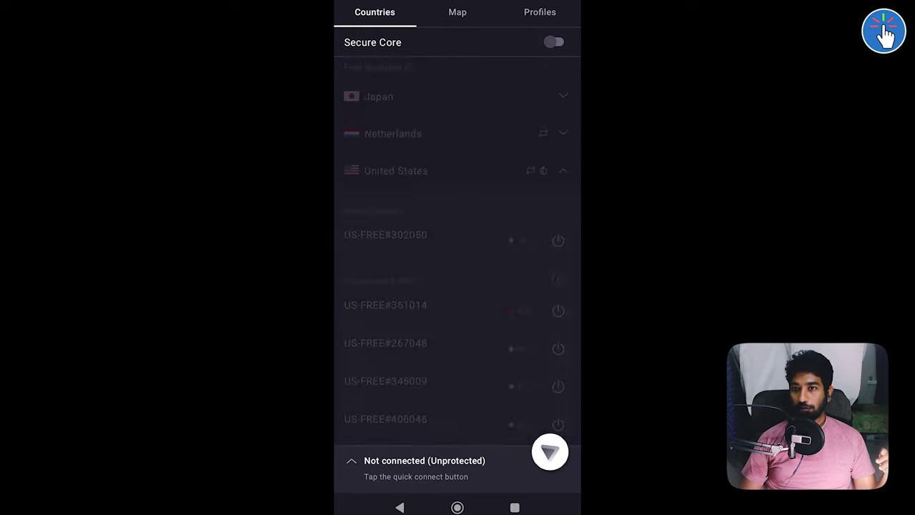
drag(554, 401, 562, 231)
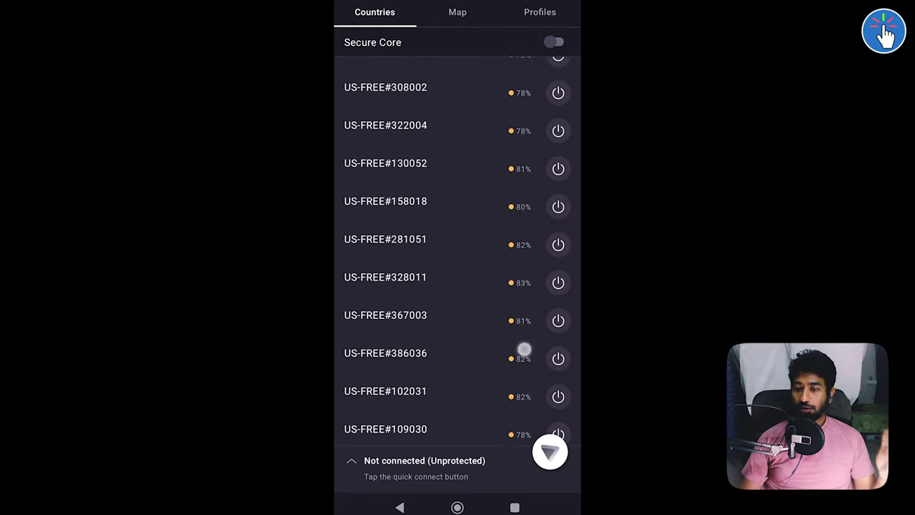
drag(523, 350, 547, 281)
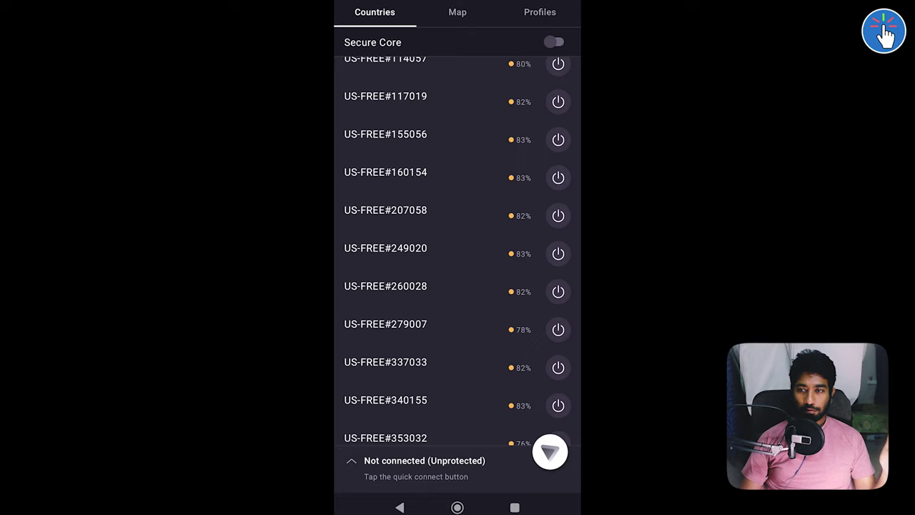
click(558, 211)
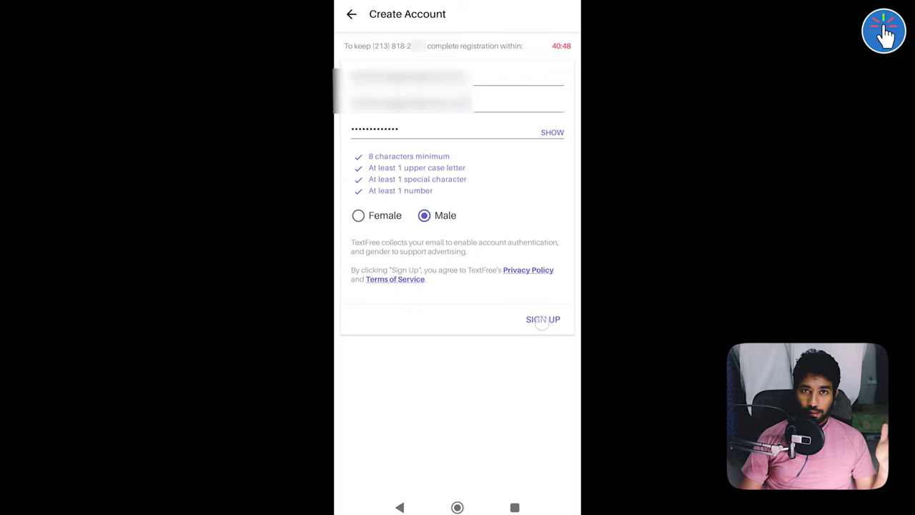
click(544, 321)
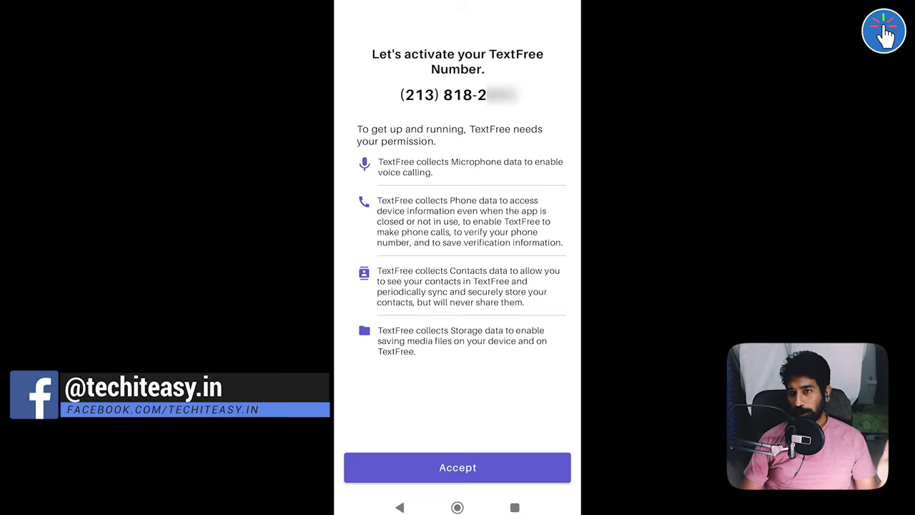
- Accept the permission request: allow audio while in use and phone calls, deny contacts and media
click(473, 468)
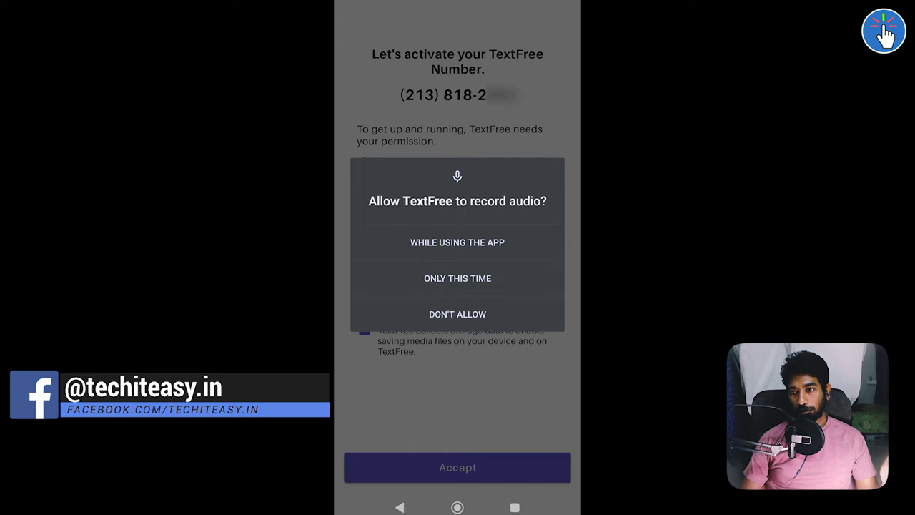
click(496, 238)
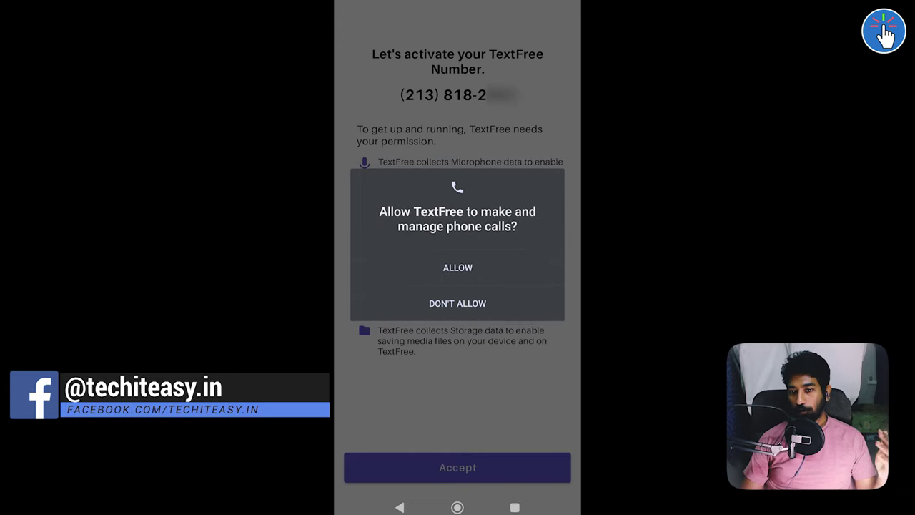
click(469, 266)
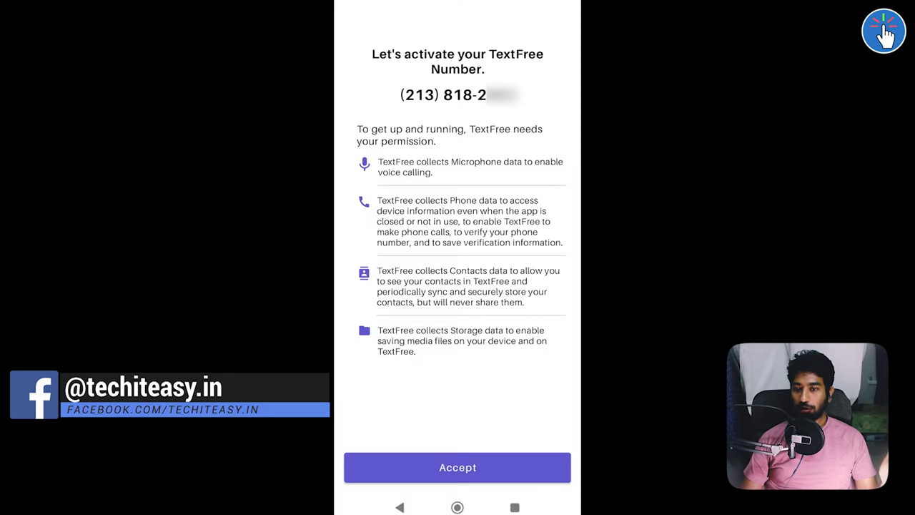
click(475, 306)
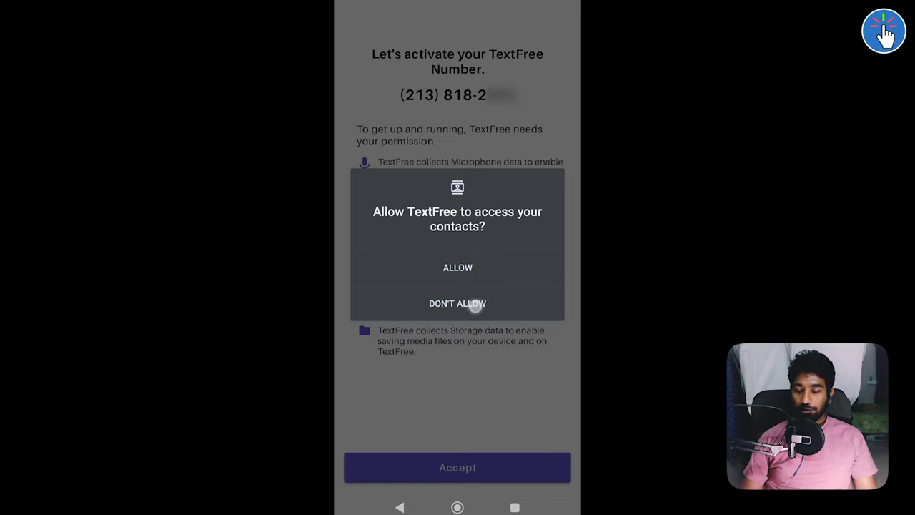
click(478, 308)
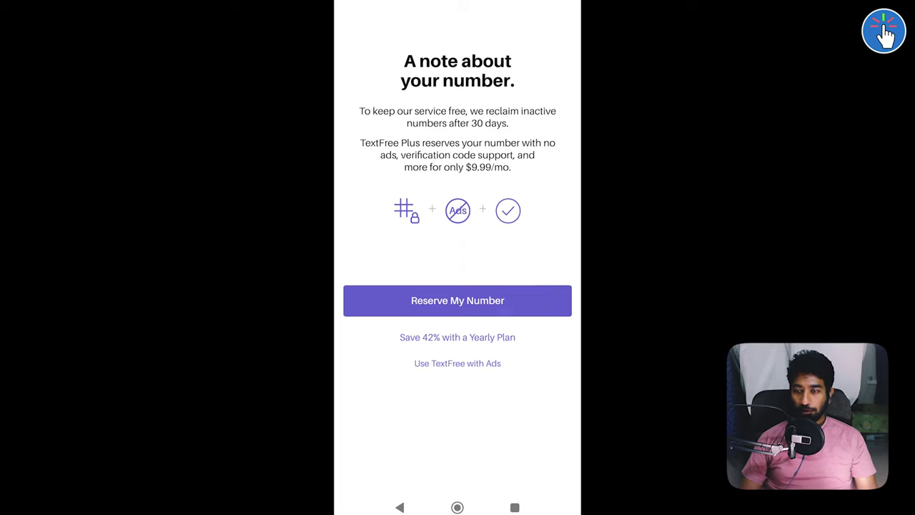
- Stay on the free ad-supported TextFree plan and check the assigned number in Settings
click(469, 361)
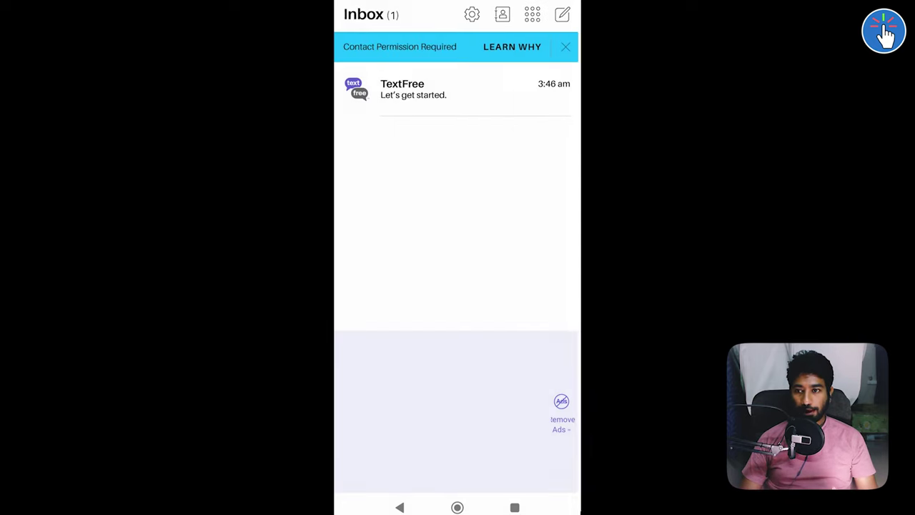
drag(495, 416, 497, 318)
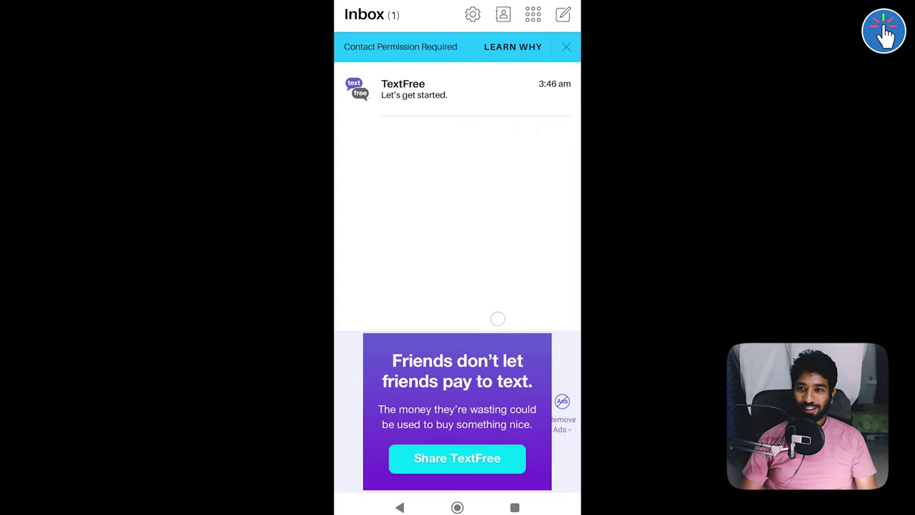
click(473, 14)
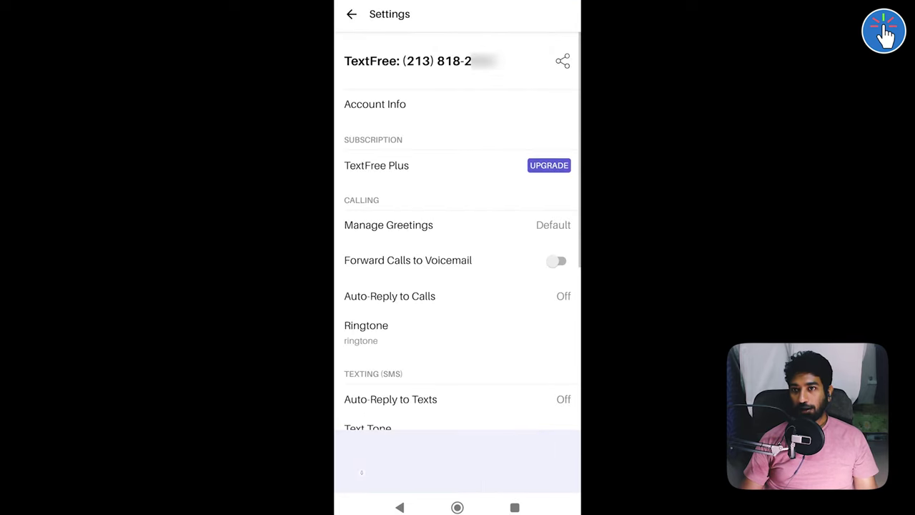
- Place a test call on speaker, then send a text reading 'Test message'
click(458, 401)
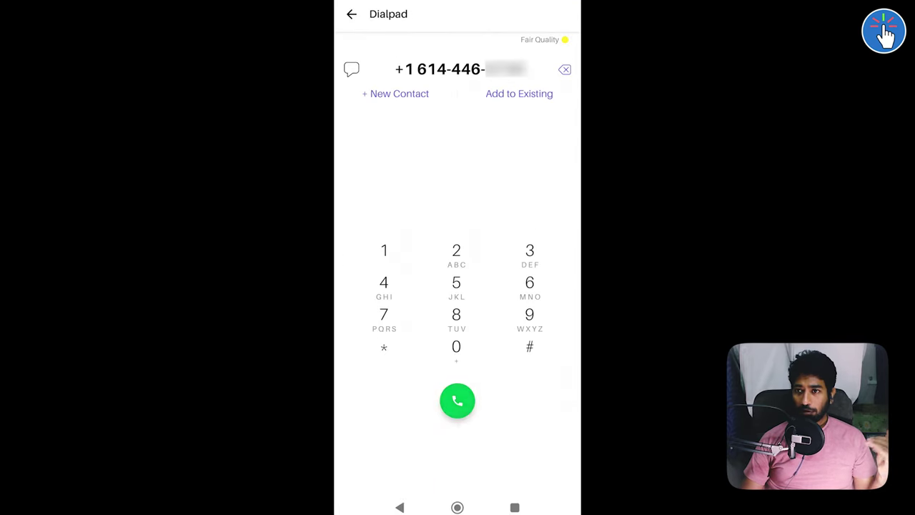
click(382, 400)
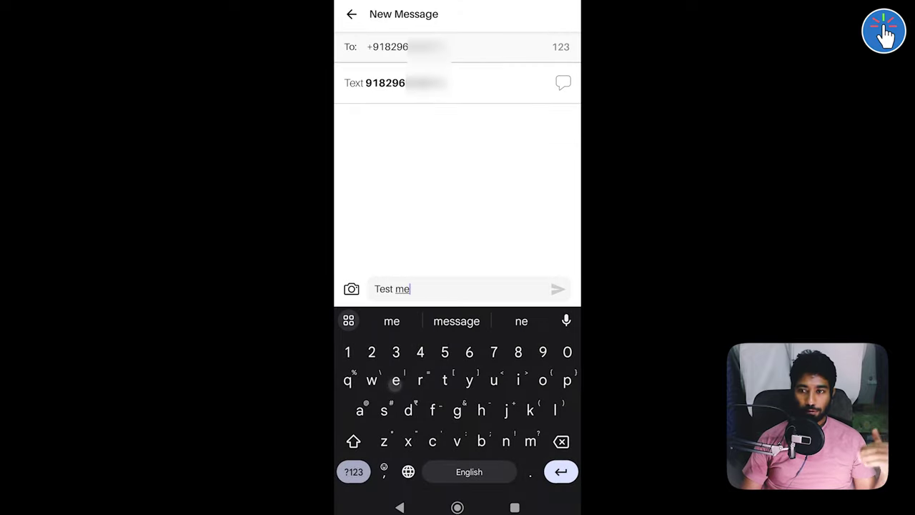
click(456, 321)
click(558, 289)
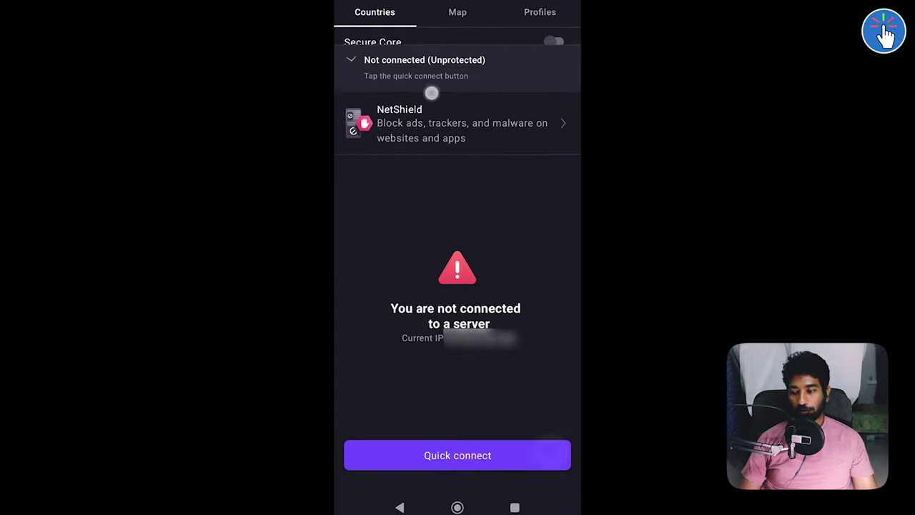
- Connect Proton VPN to the free United States server US-FREE#207058
drag(525, 390, 536, 204)
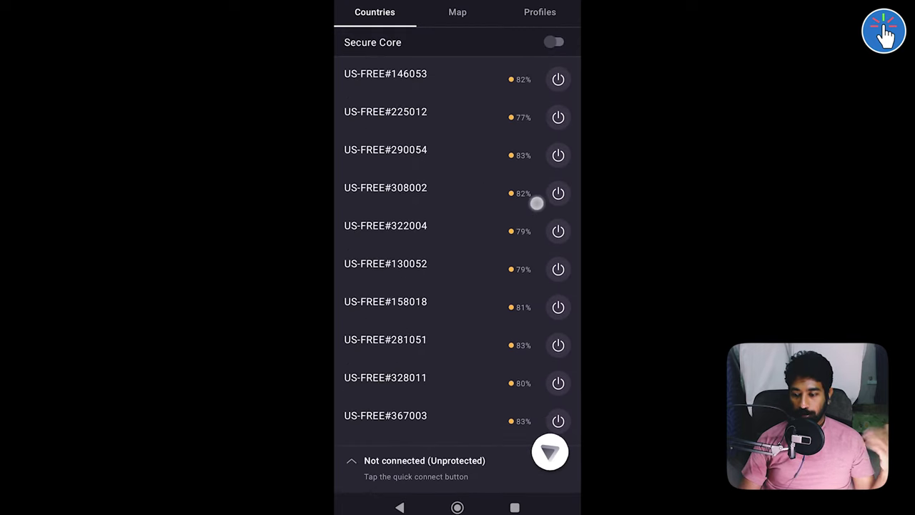
scroll(458, 233, up, 10)
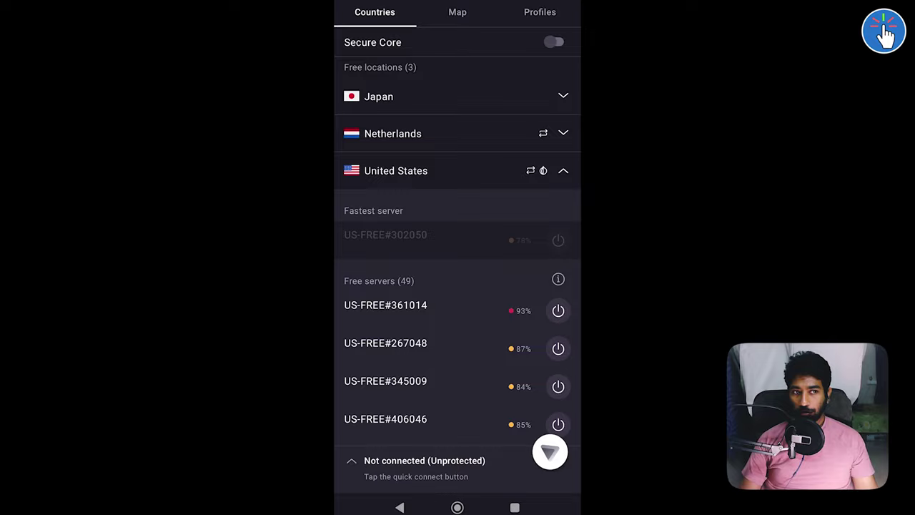
scroll(458, 286, down, 10)
mouse_move(521, 327)
mouse_down()
mouse_move(550, 268)
mouse_move(552, 129)
mouse_up()
click(559, 215)
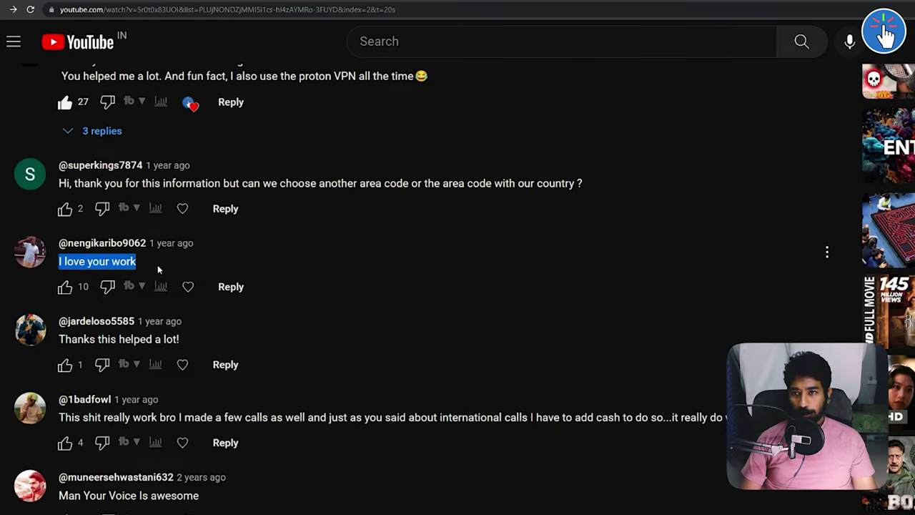
- Like and heart the 'I love your work' and 'Thanks this helped a lot!' comments
click(65, 286)
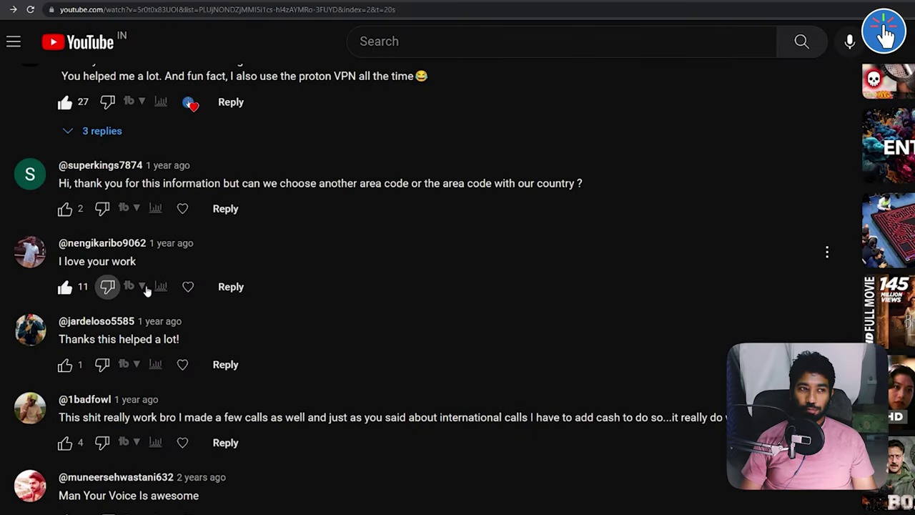
click(188, 286)
drag(59, 339, 184, 343)
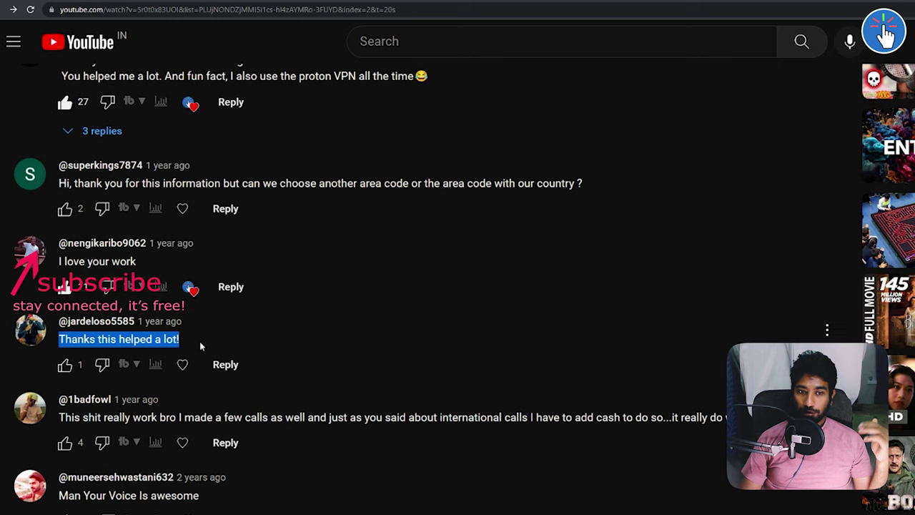
click(80, 366)
click(81, 365)
click(185, 365)
- Like and heart the comment about making a few calls
mouse_move(59, 417)
mouse_down()
mouse_move(349, 426)
mouse_move(726, 420)
mouse_up()
click(393, 422)
click(64, 442)
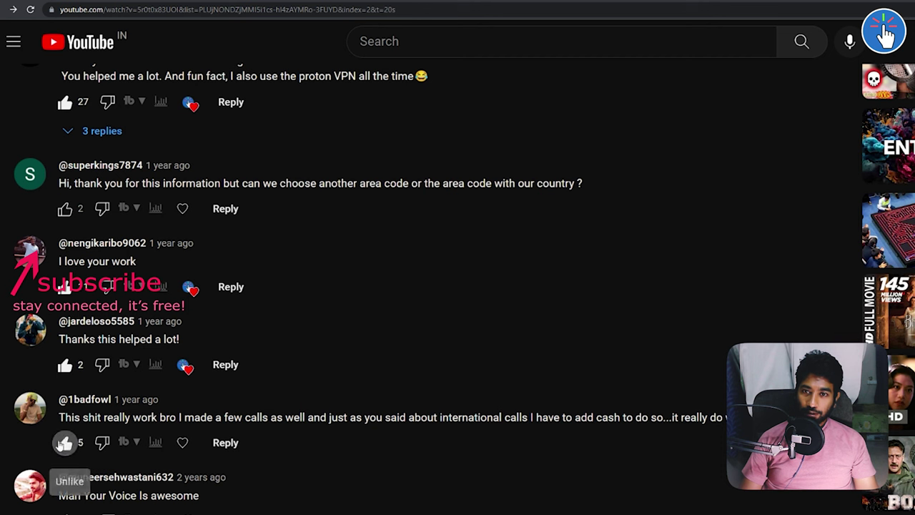
click(183, 443)
- Like and heart the 'I needed this for discord' and 'ARE YOU KIDDING ME?! THIS WORKS!!' comments
scroll(126, 402, down, 2)
drag(59, 470, 253, 472)
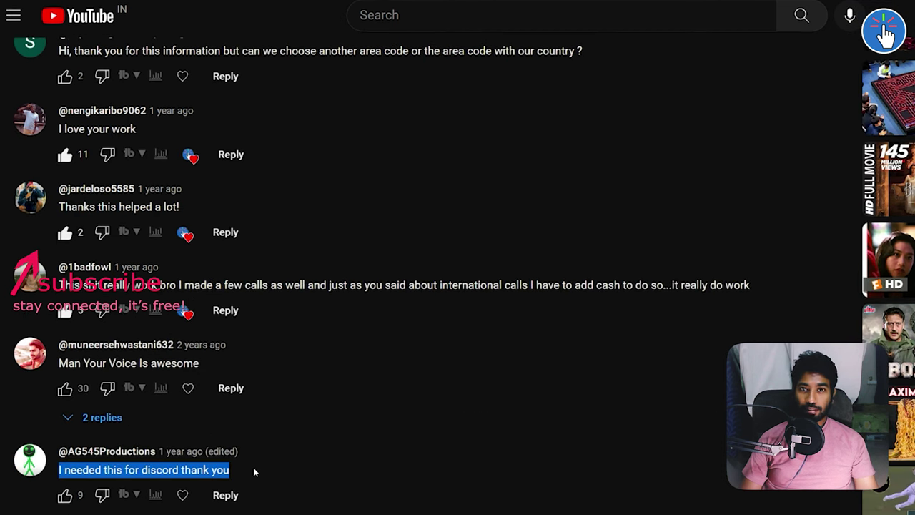
click(253, 472)
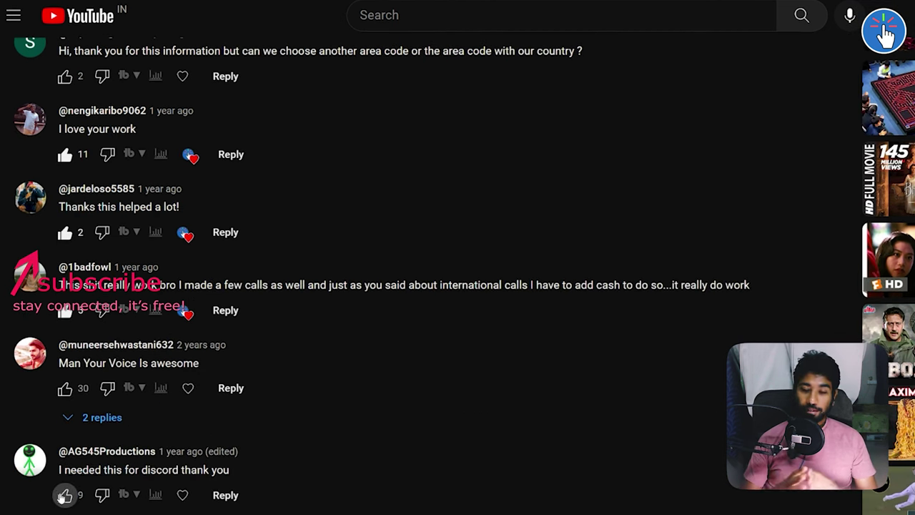
click(64, 495)
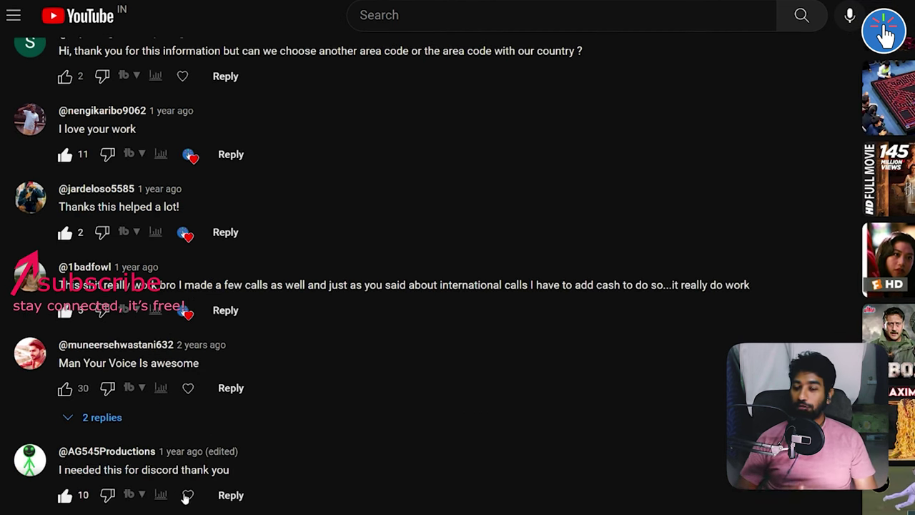
click(184, 495)
mouse_move(59, 410)
mouse_down()
mouse_move(258, 409)
mouse_move(256, 426)
mouse_up()
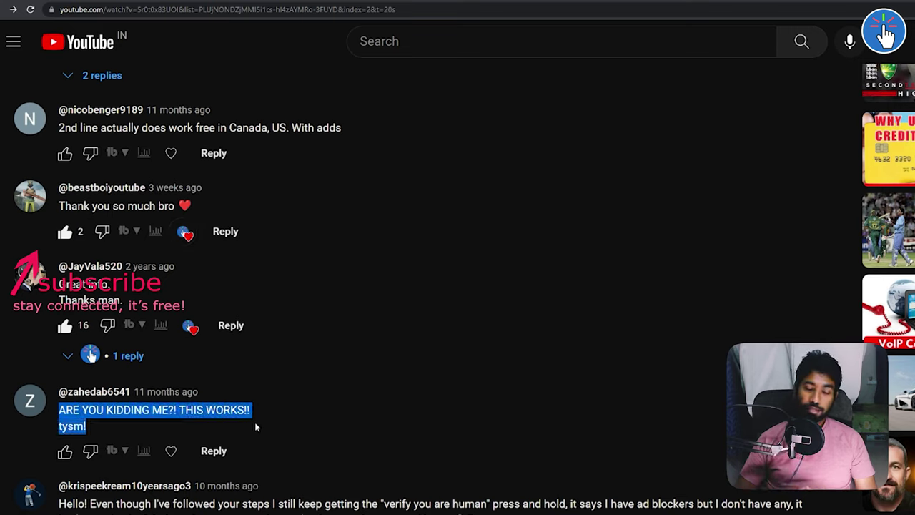
click(216, 428)
click(64, 451)
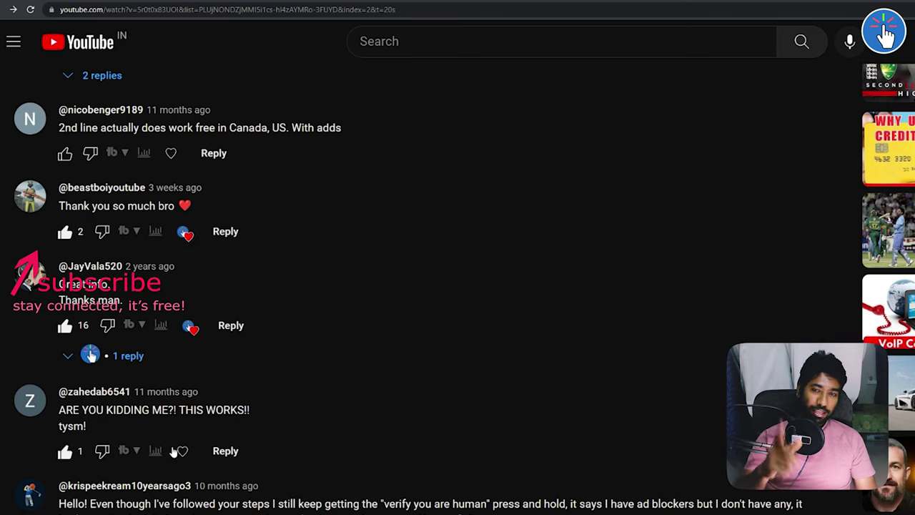